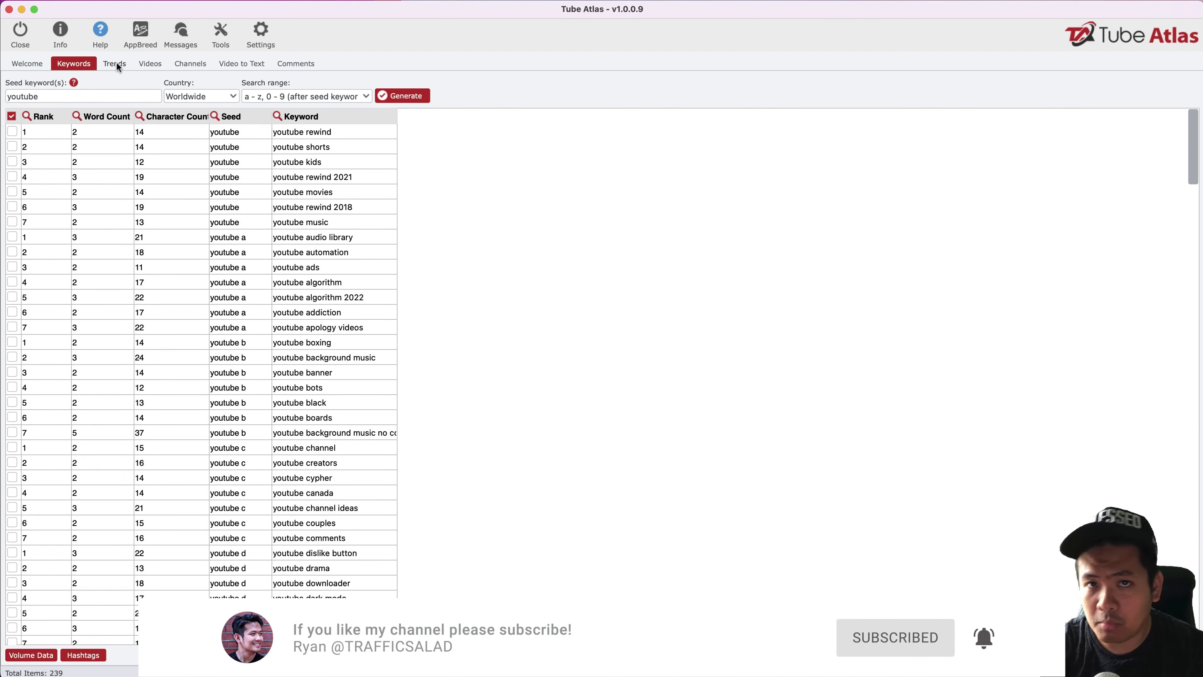
# Step: Tick all 239 keyword suggestions generated for 'youtube'
pyautogui.press('super+a')
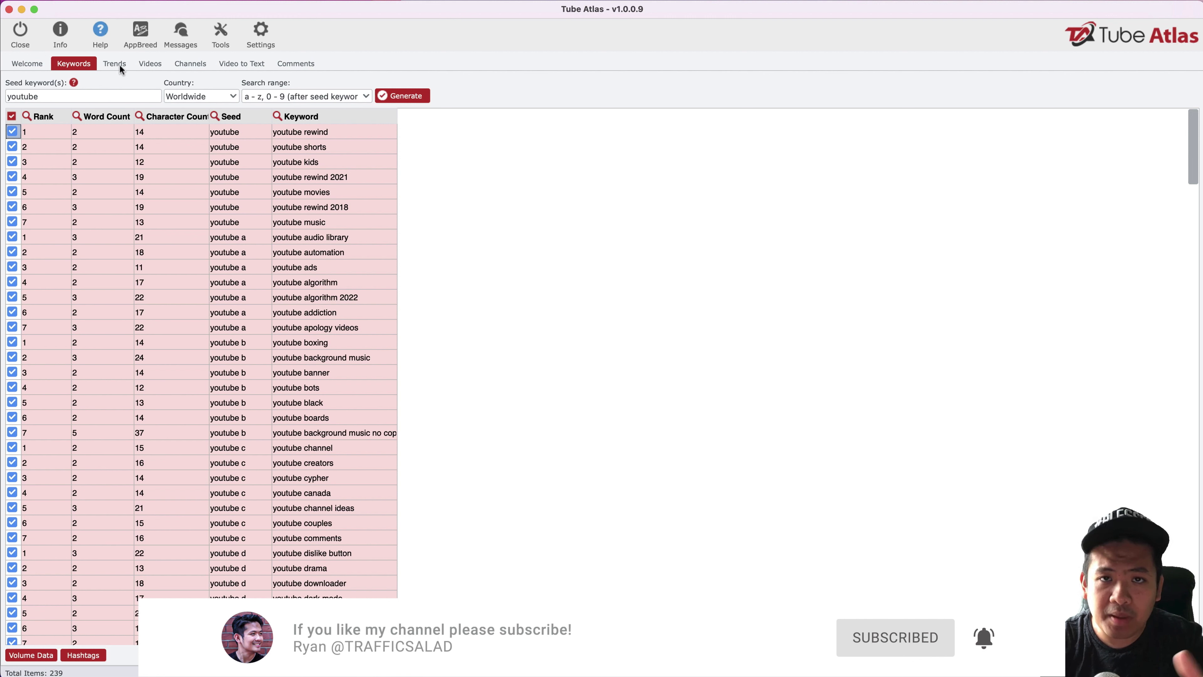
# Step: Check every keyword row and send all 239 'youtube' keywords to the Trends tool
pyautogui.click(13, 120)
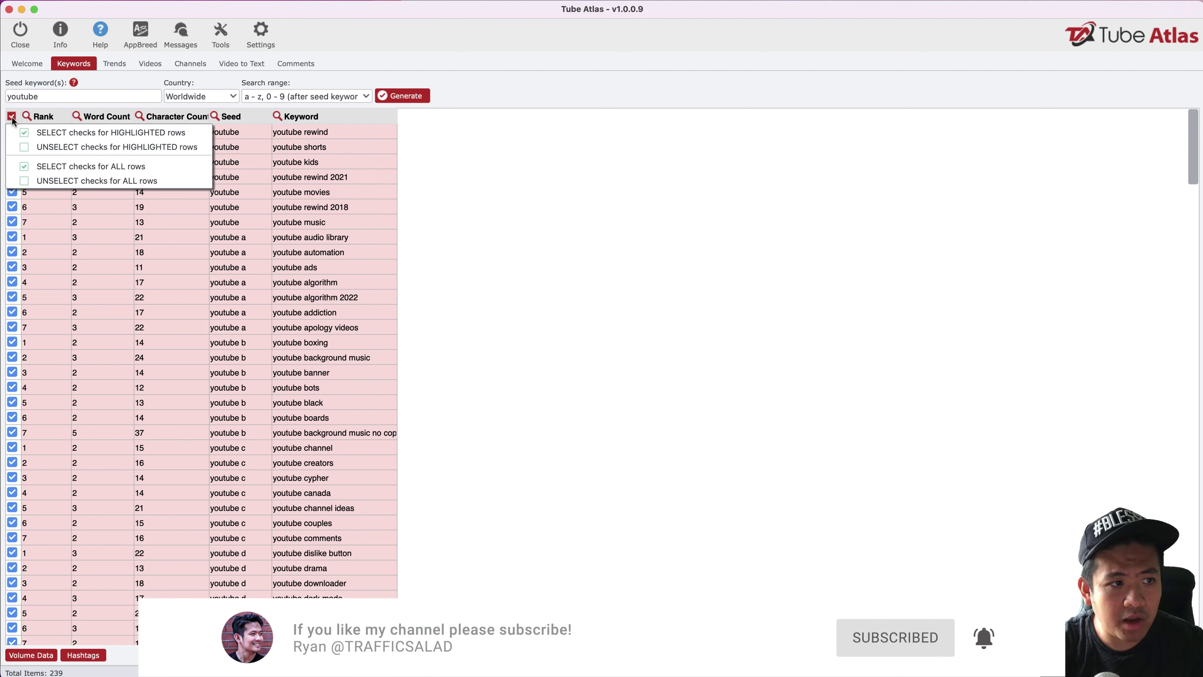
pyautogui.click(36, 166)
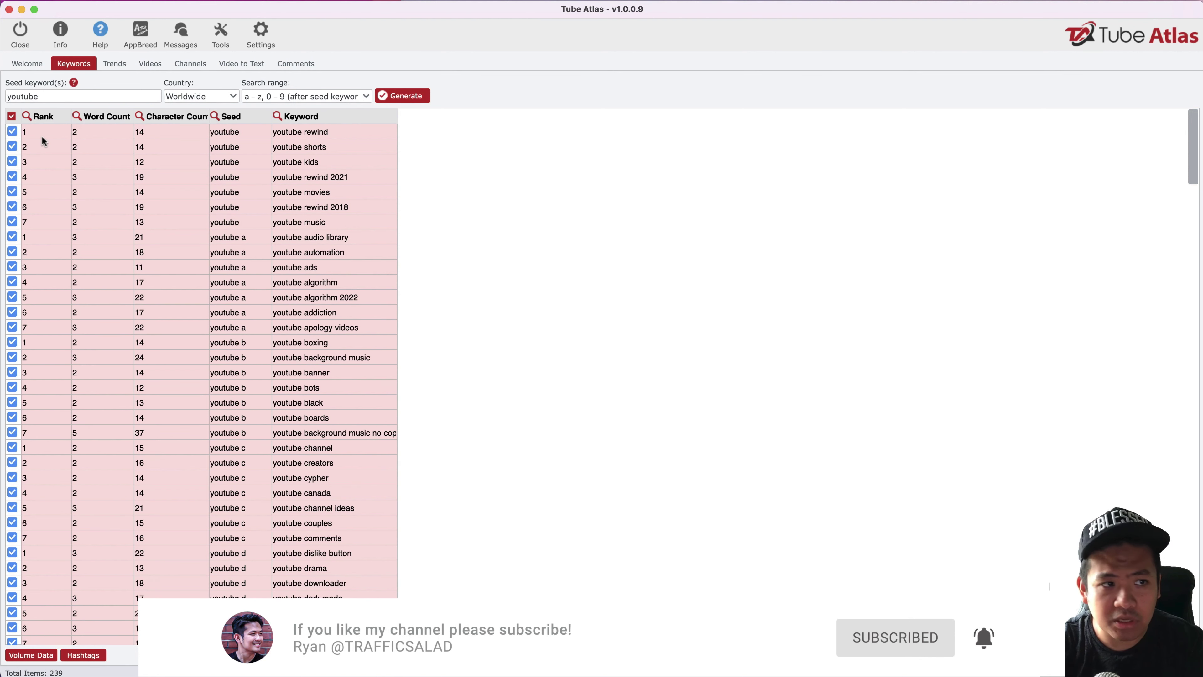
pyautogui.press('Tab')
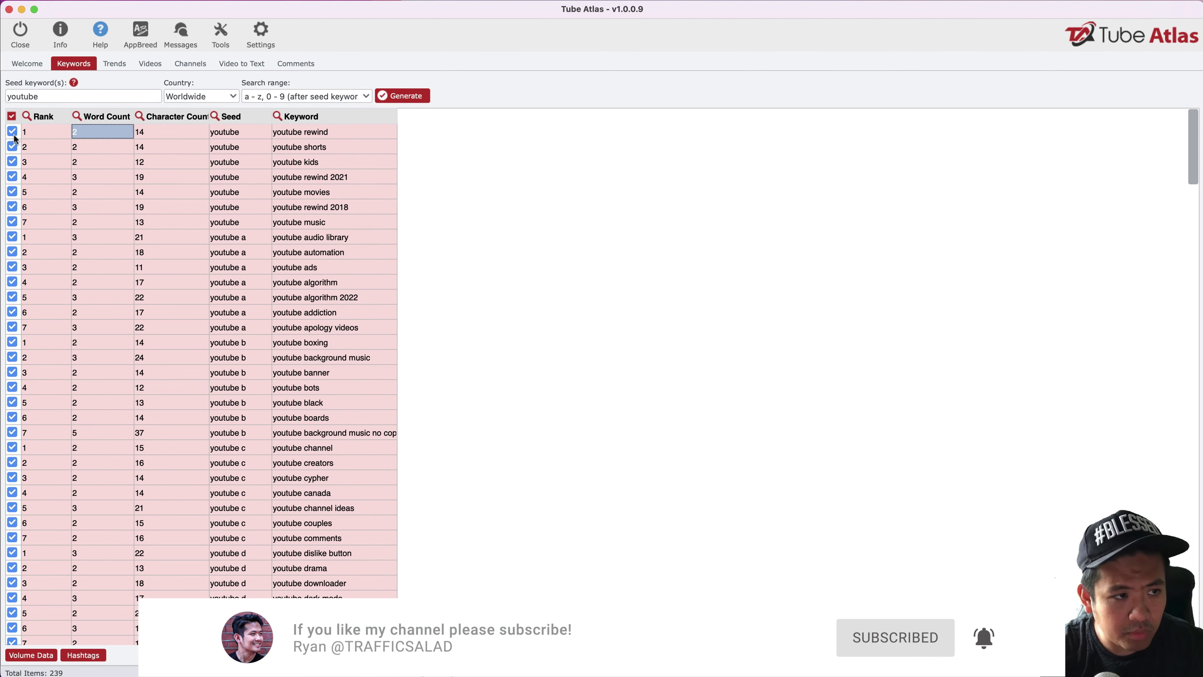
pyautogui.rightClick(14, 137)
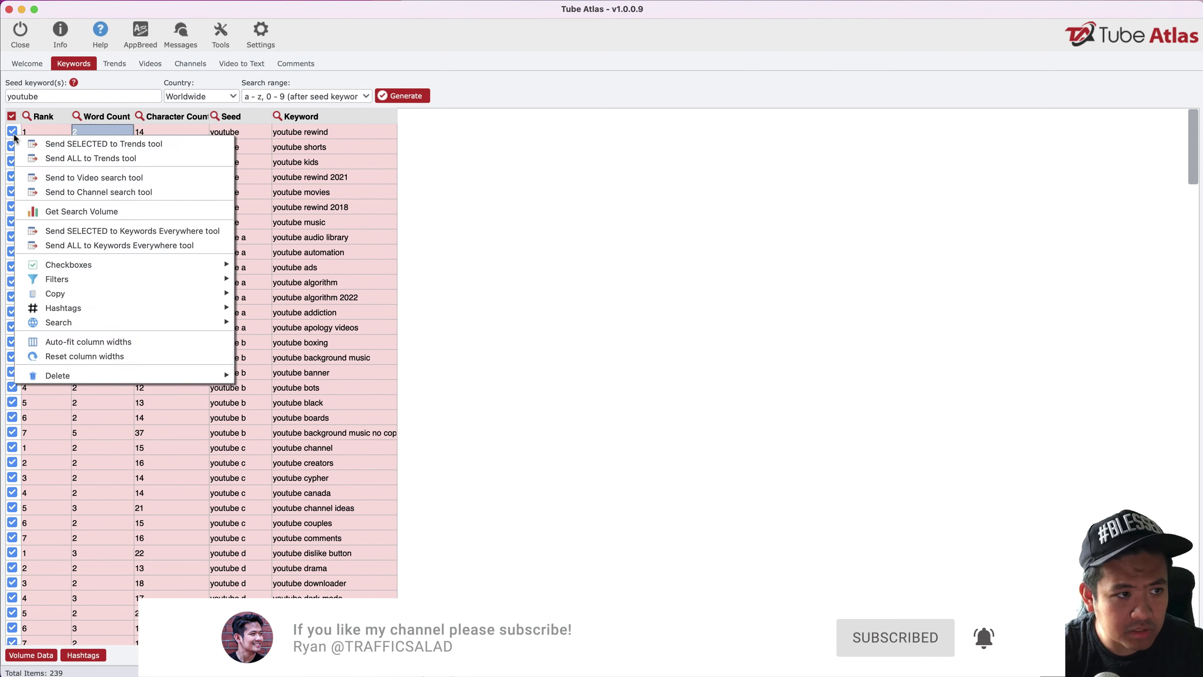
pyautogui.click(69, 160)
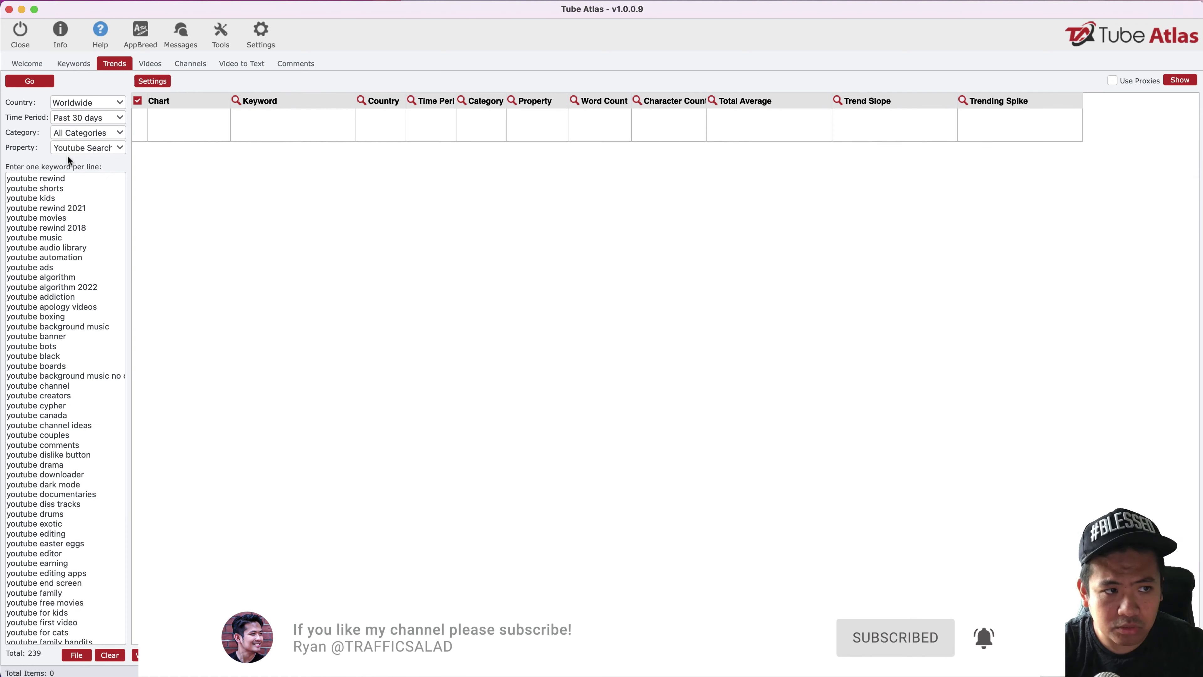
# Step: Run the trends lookup for all keywords, then search videos for 'frase review'
pyautogui.click(46, 83)
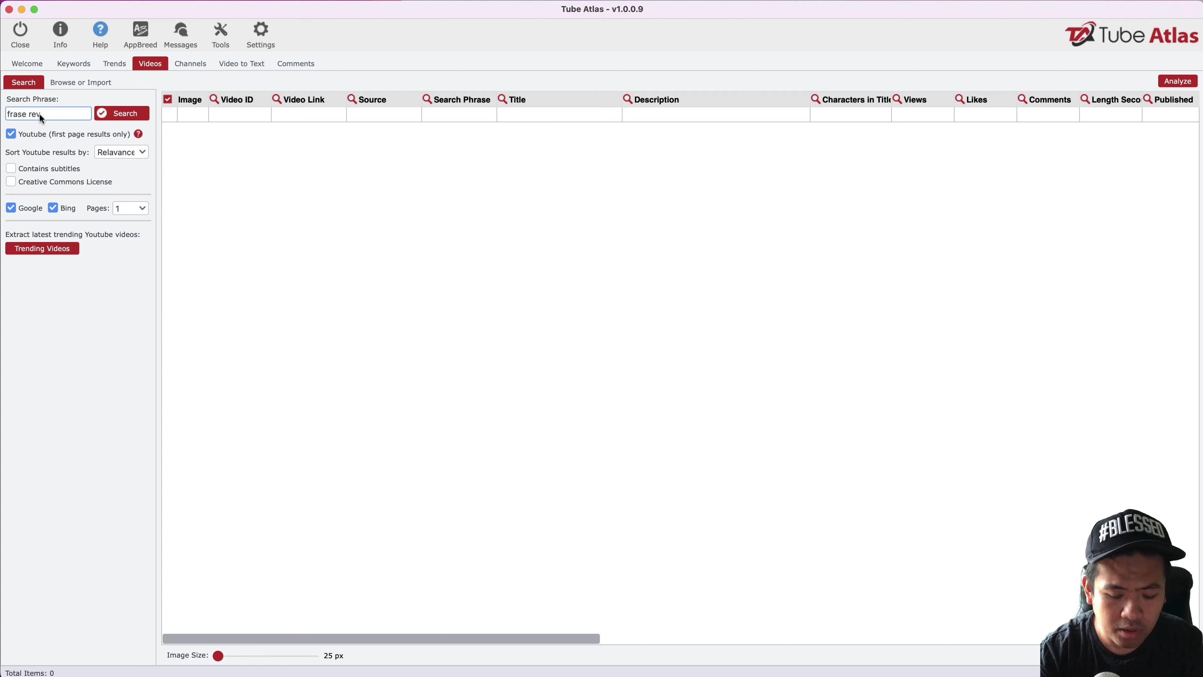
pyautogui.click(107, 115)
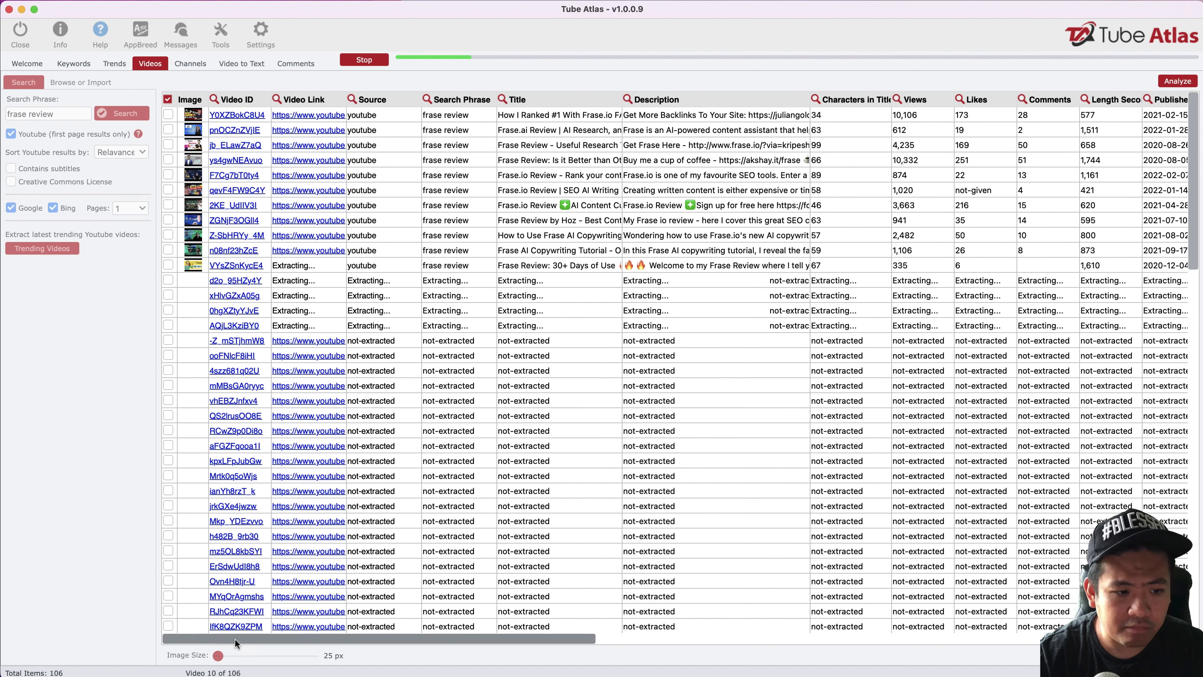
# Step: Tick the qevF4FW9C4Y video and stop extraction at 43 'frase review' results
pyautogui.click(168, 189)
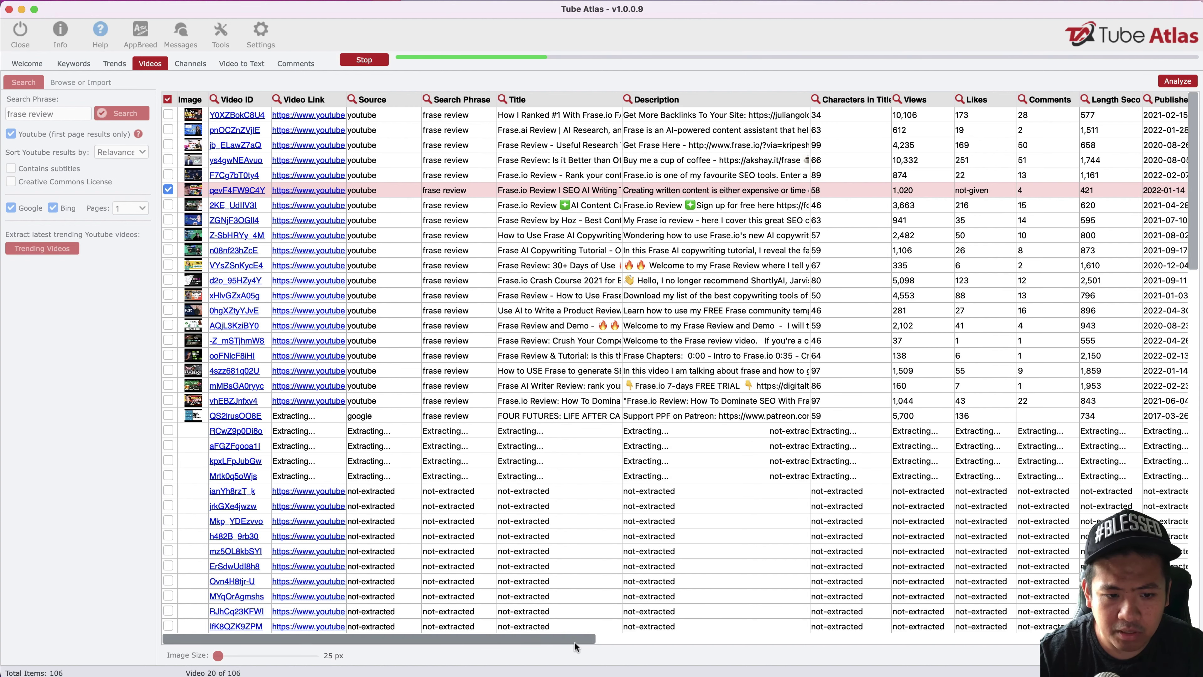
pyautogui.hscroll(15, 563, 636)
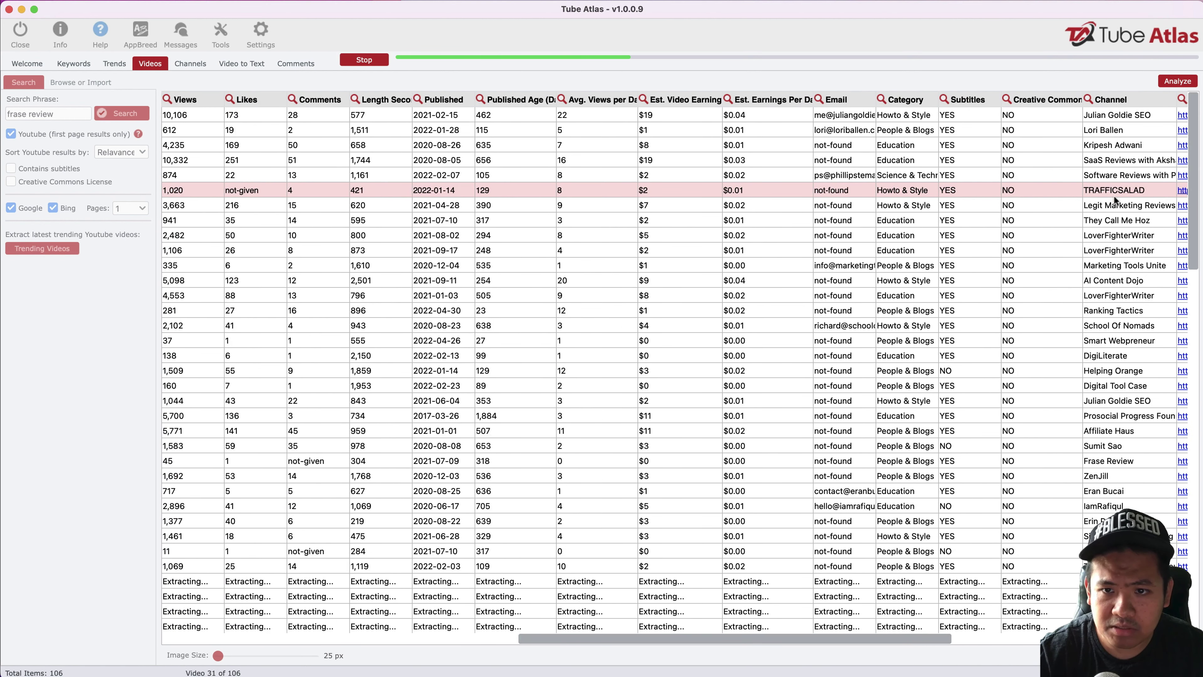
pyautogui.moveTo(540, 635); pyautogui.dragTo(180, 640)
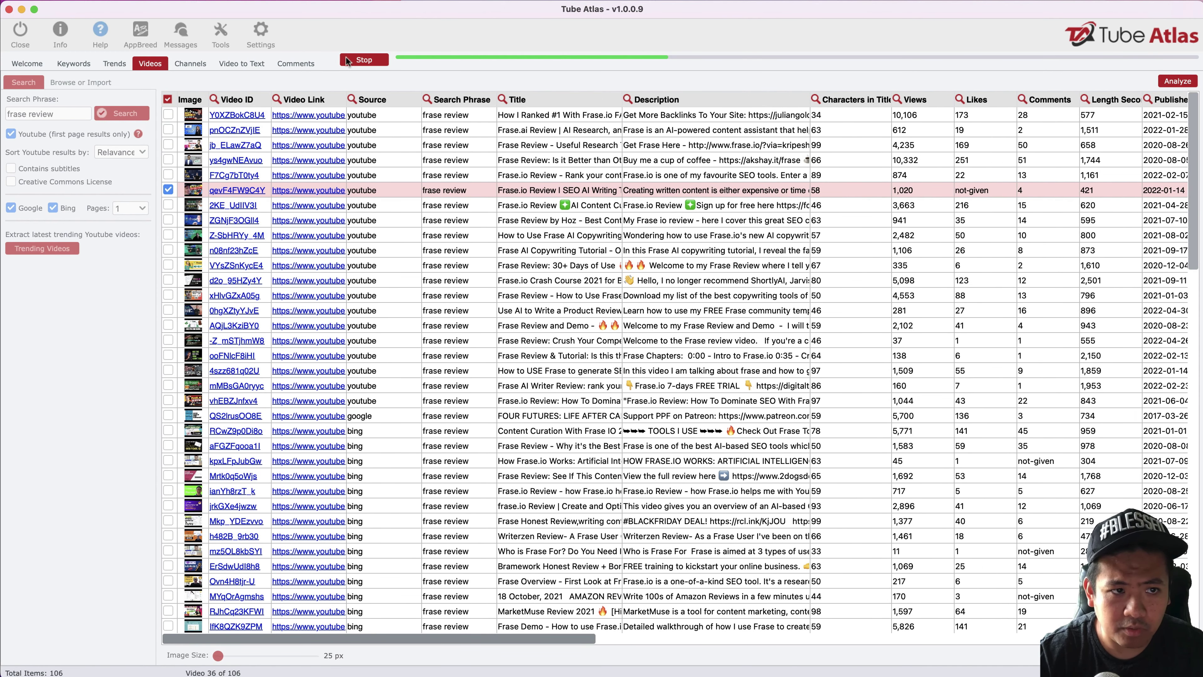
pyautogui.click(363, 60)
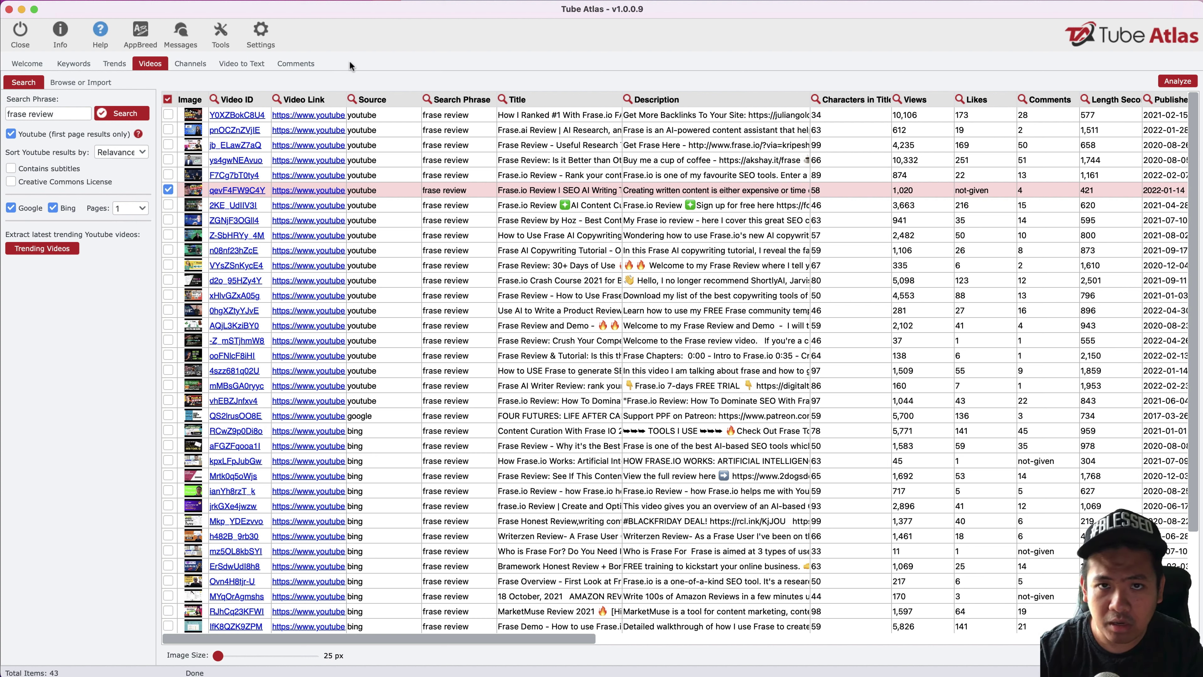
# Step: Send the ticked qevF4FW9C4Y video to Convert SELECTED video to text
pyautogui.rightClick(233, 187)
pyautogui.moveTo(269, 199)
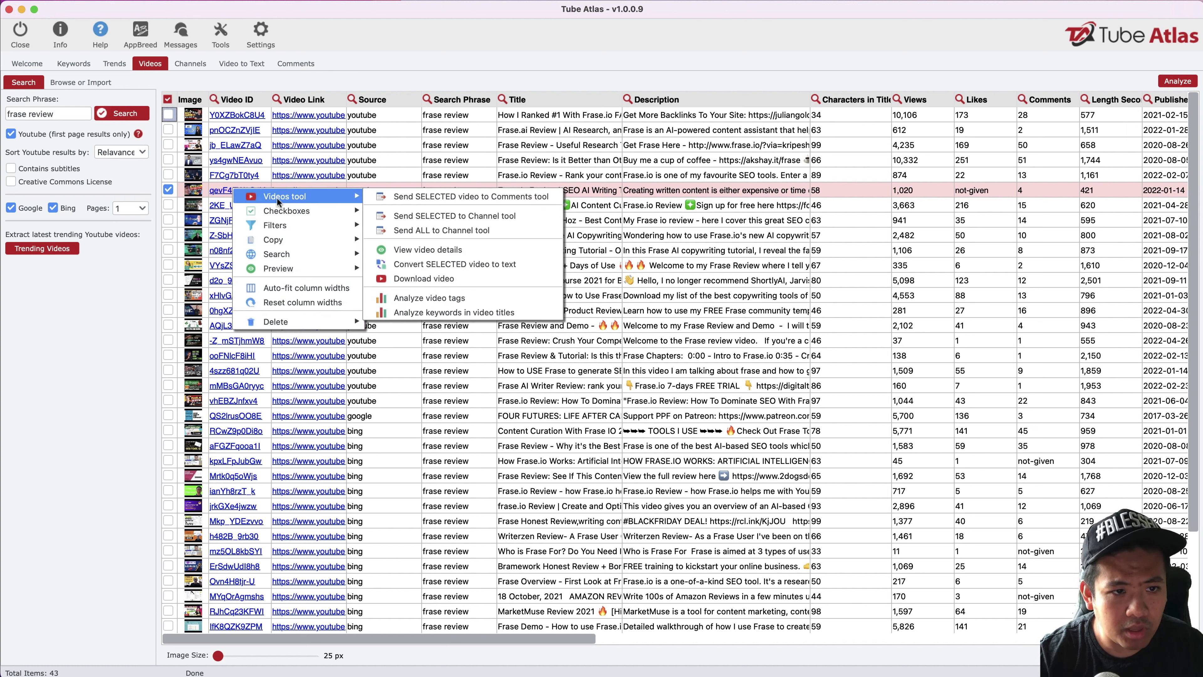
pyautogui.click(403, 264)
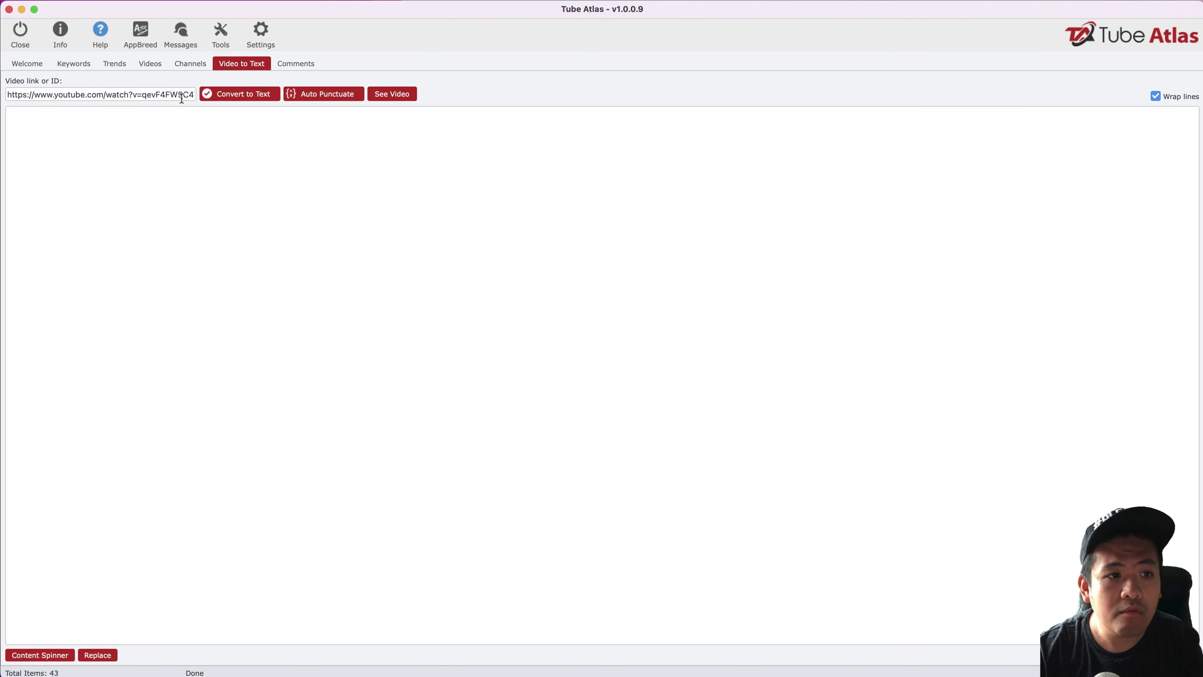
# Step: Transcribe the qevF4FW9C4Y video and auto-punctuate the roughly 1,200-word transcript
pyautogui.click(232, 96)
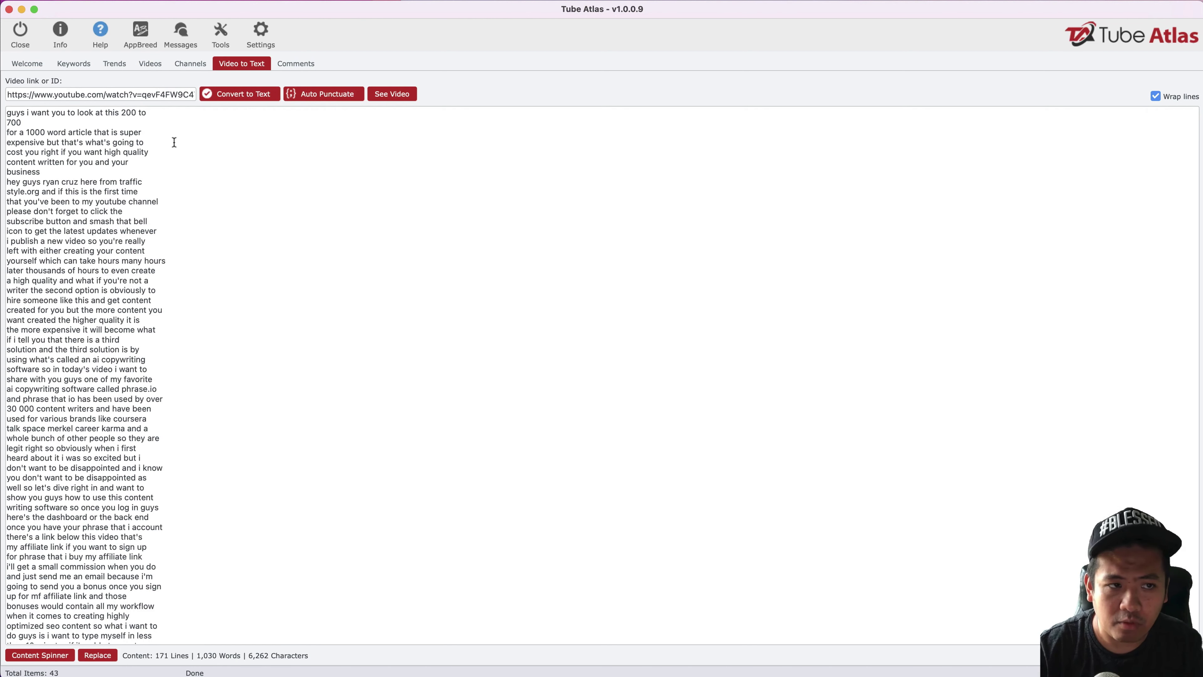
pyautogui.click(295, 95)
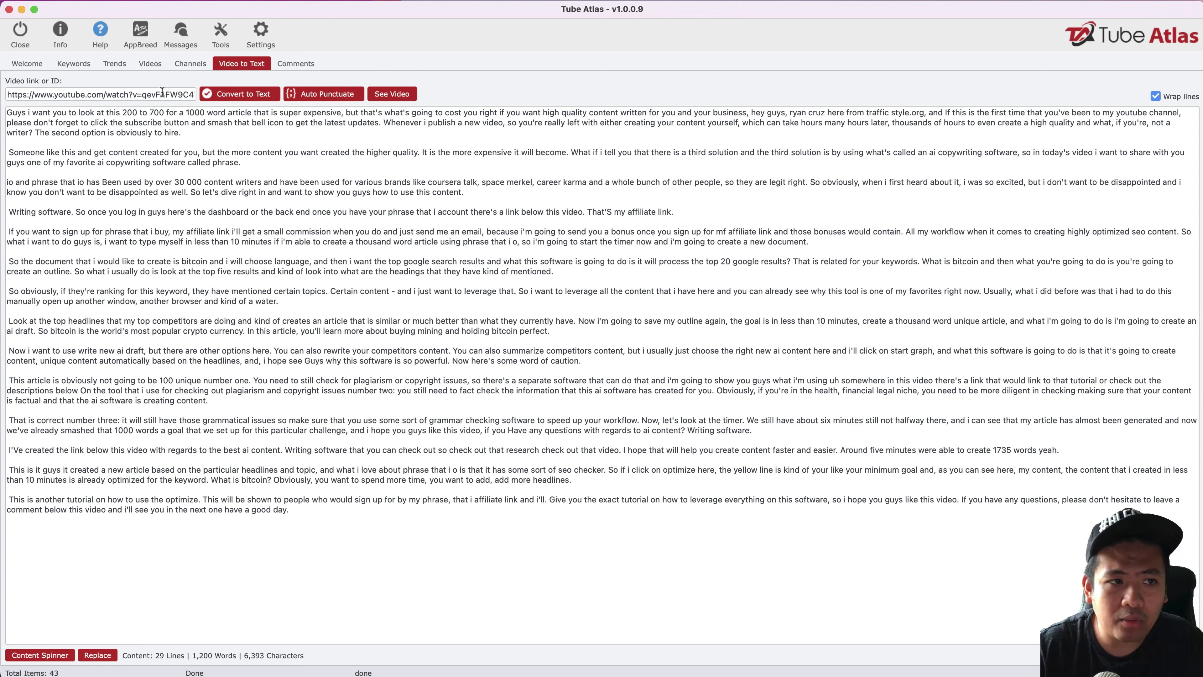
pyautogui.click(191, 63)
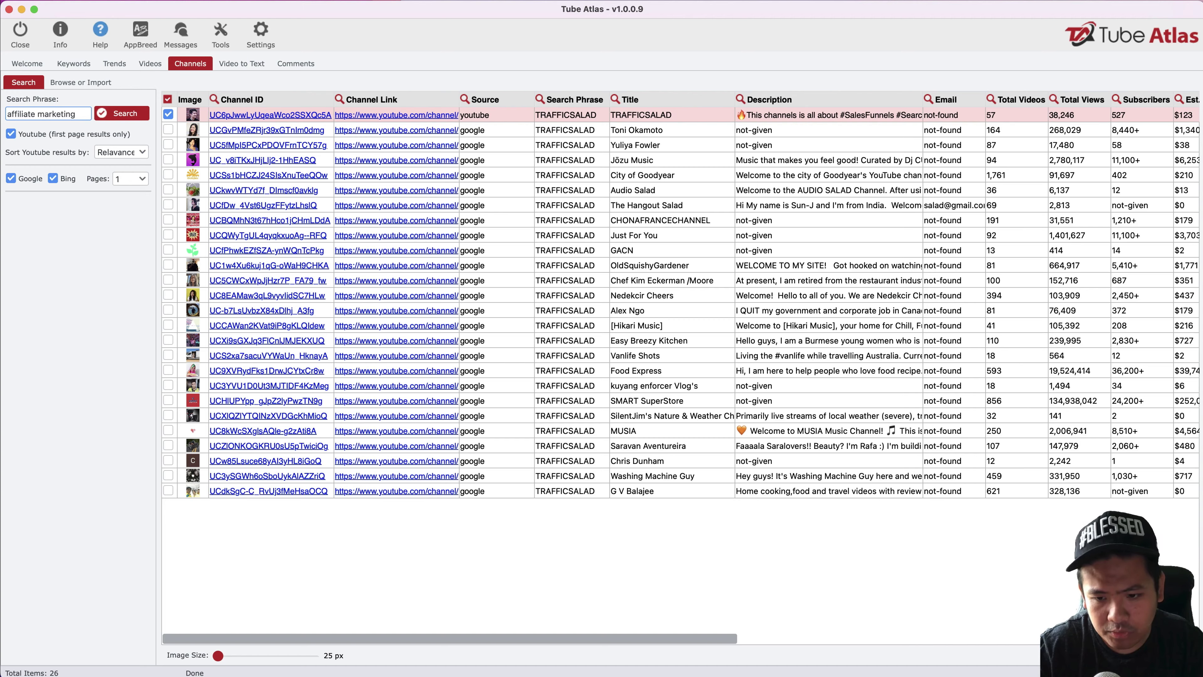
# Step: Clear all old channel data and search channels for 'affiliate marketing'
pyautogui.press('Return')
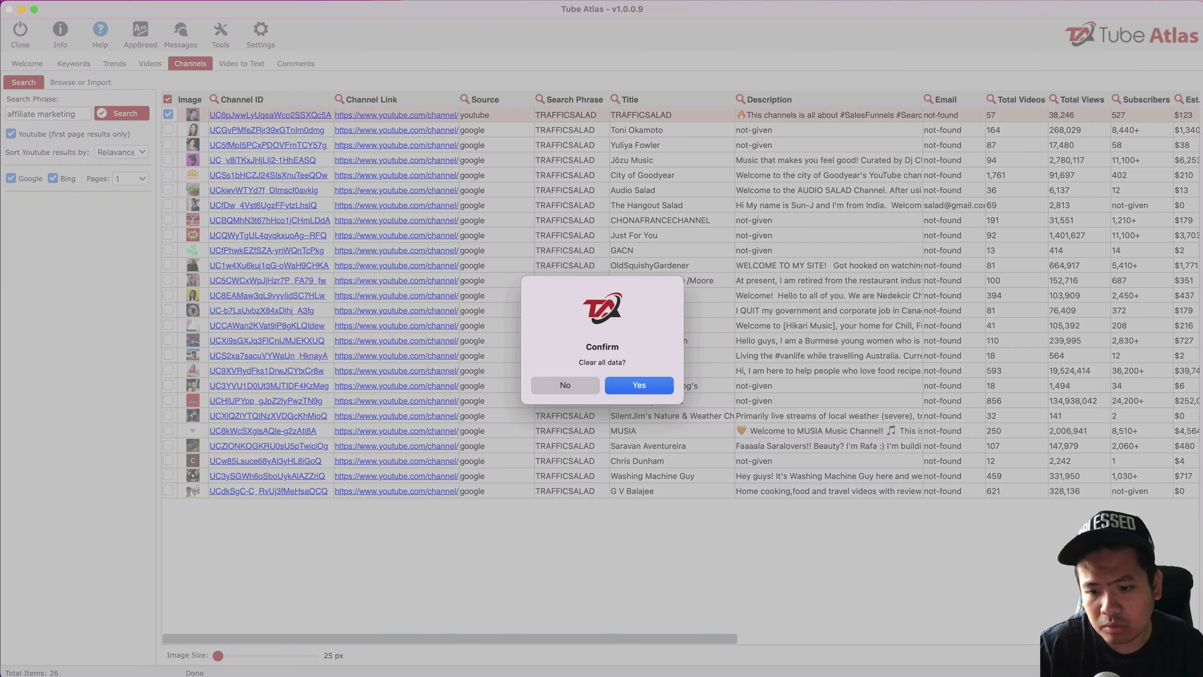
pyautogui.click(627, 387)
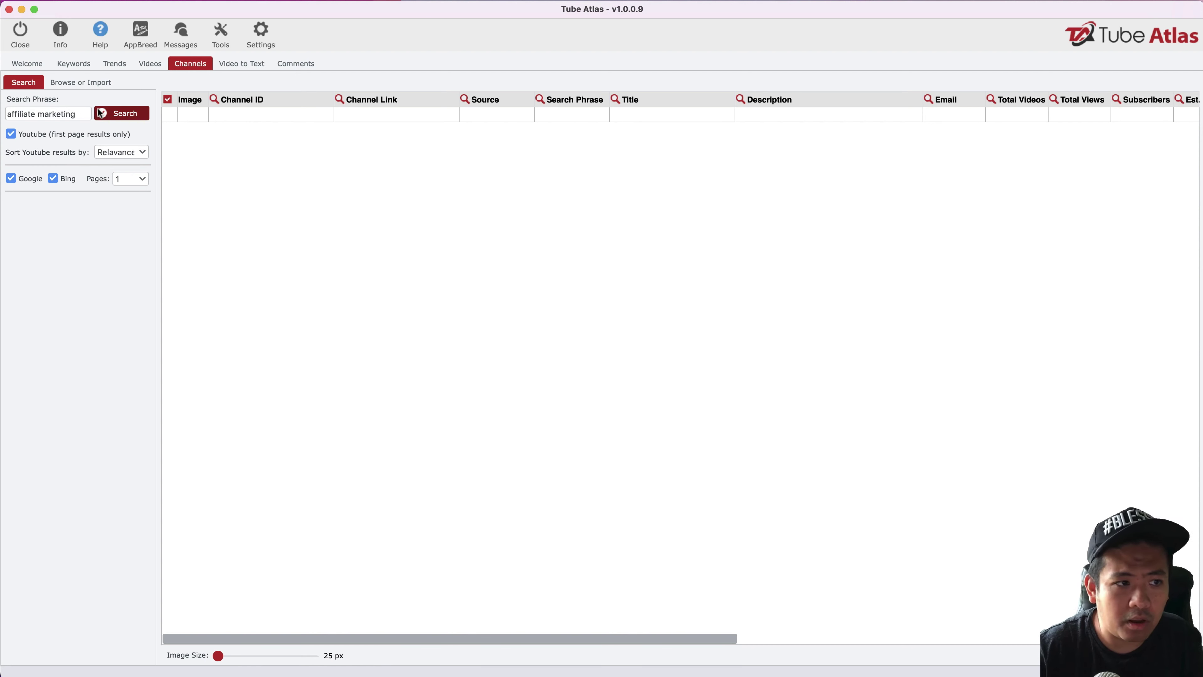
pyautogui.click(107, 114)
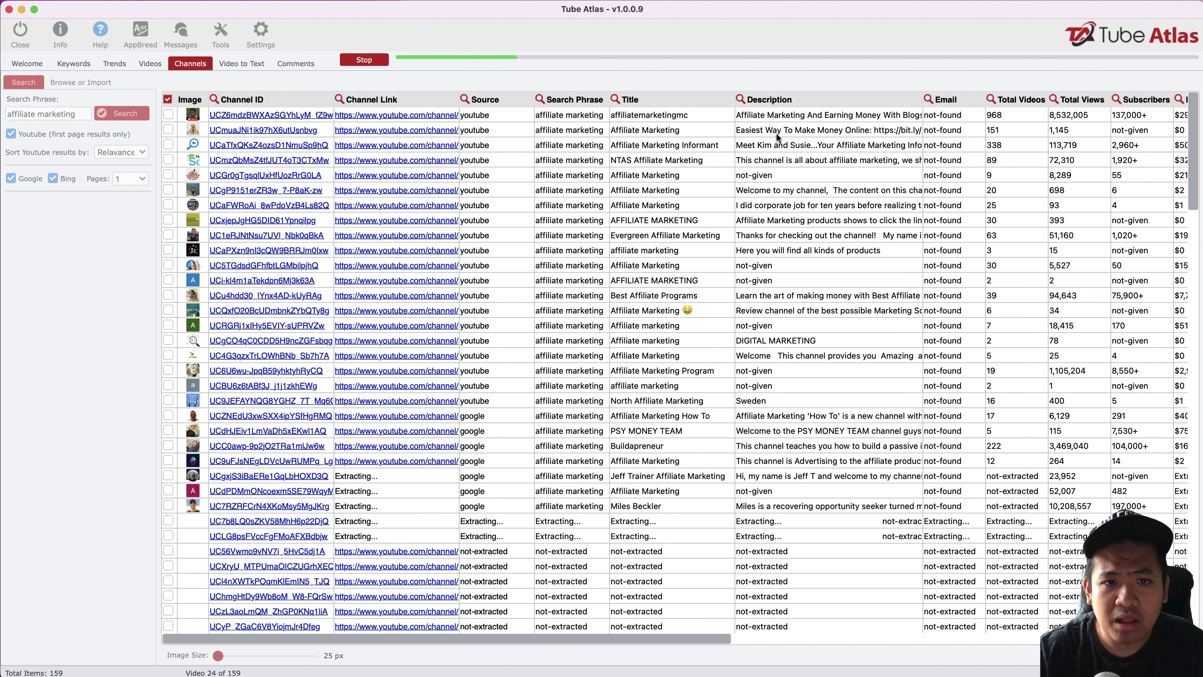
# Step: Review the 138 affiliate marketing channels' stats, then return to the 'frase review' videos
pyautogui.scroll(-1, 1031, 164)
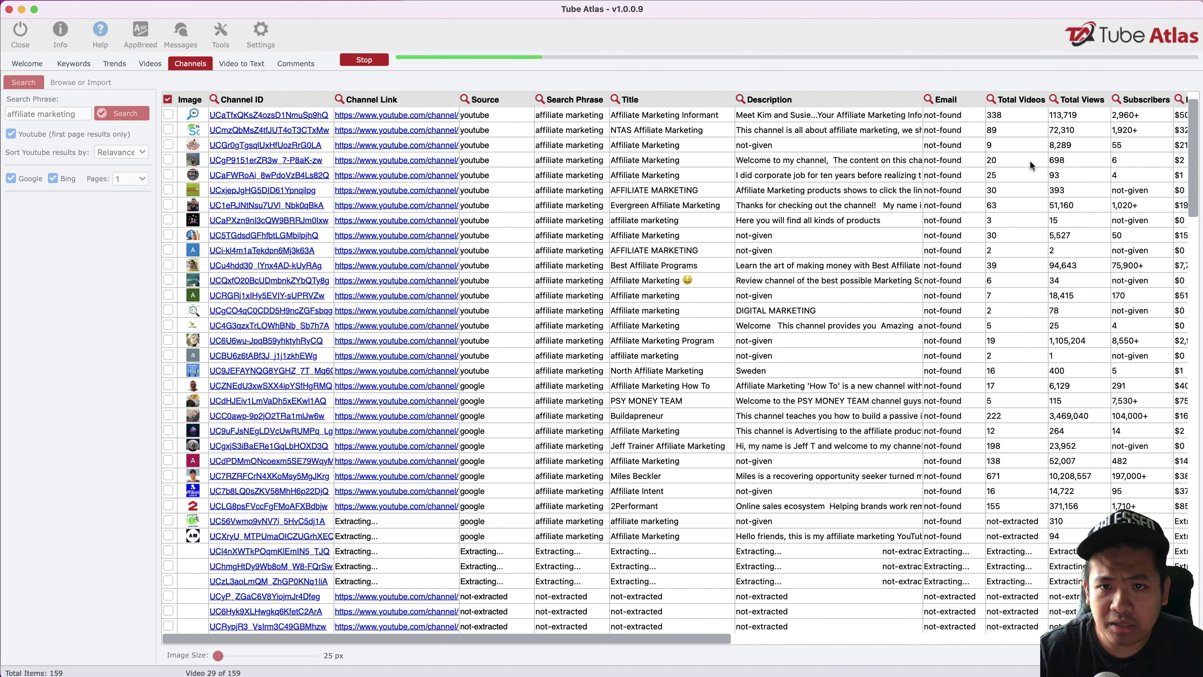
pyautogui.scroll(-2, 1030, 160)
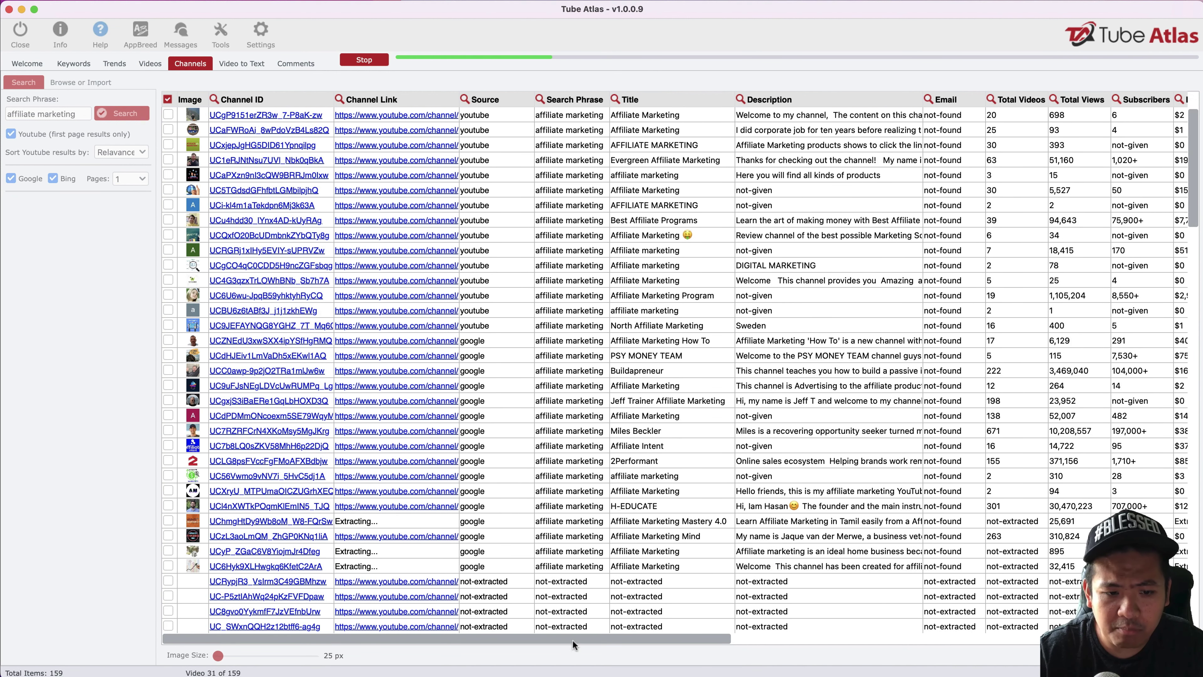
pyautogui.moveTo(671, 639); pyautogui.dragTo(941, 638)
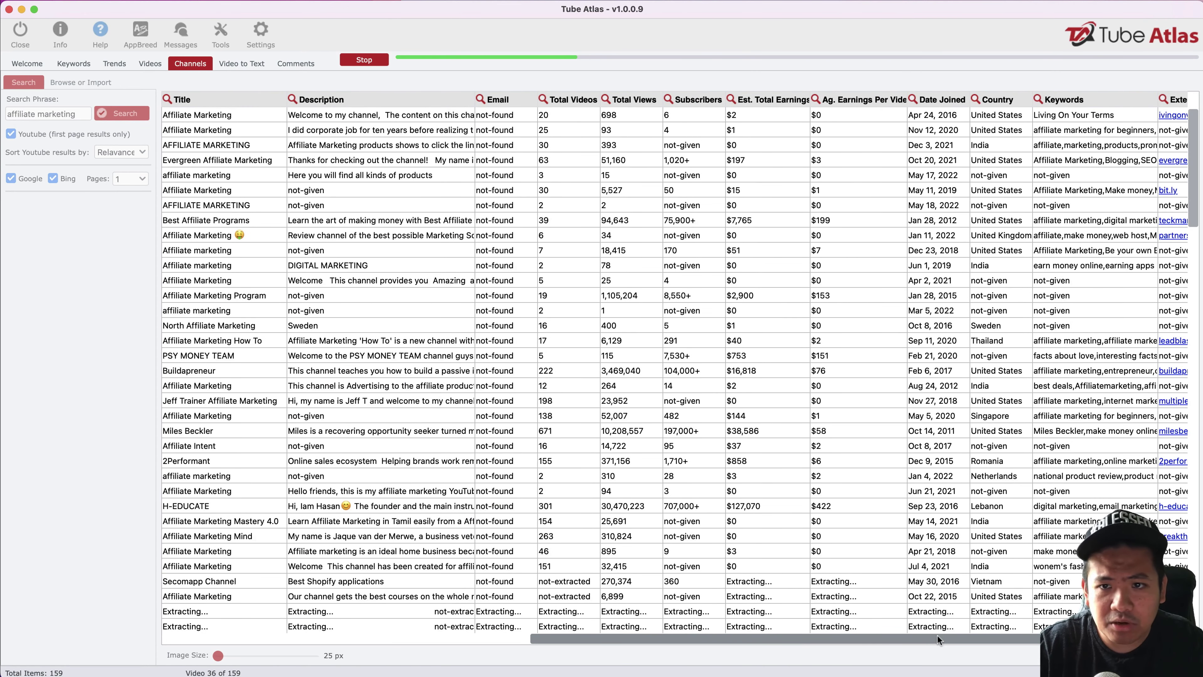
pyautogui.moveTo(868, 637); pyautogui.dragTo(969, 638)
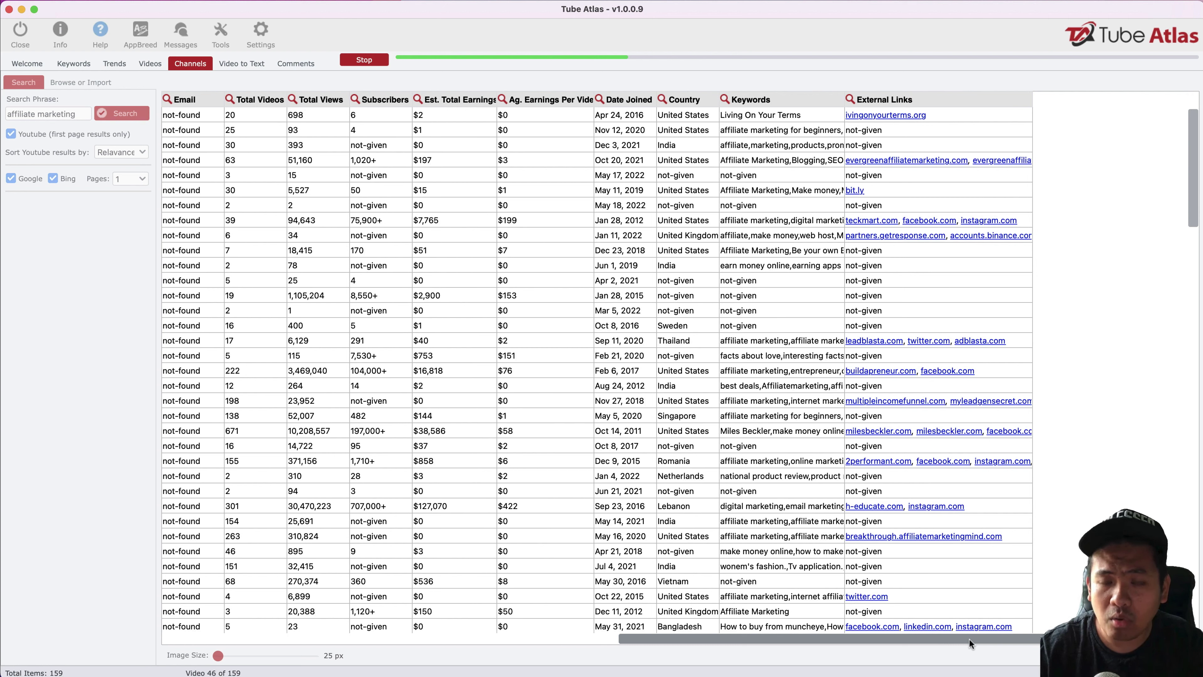
pyautogui.moveTo(969, 638); pyautogui.dragTo(1095, 637)
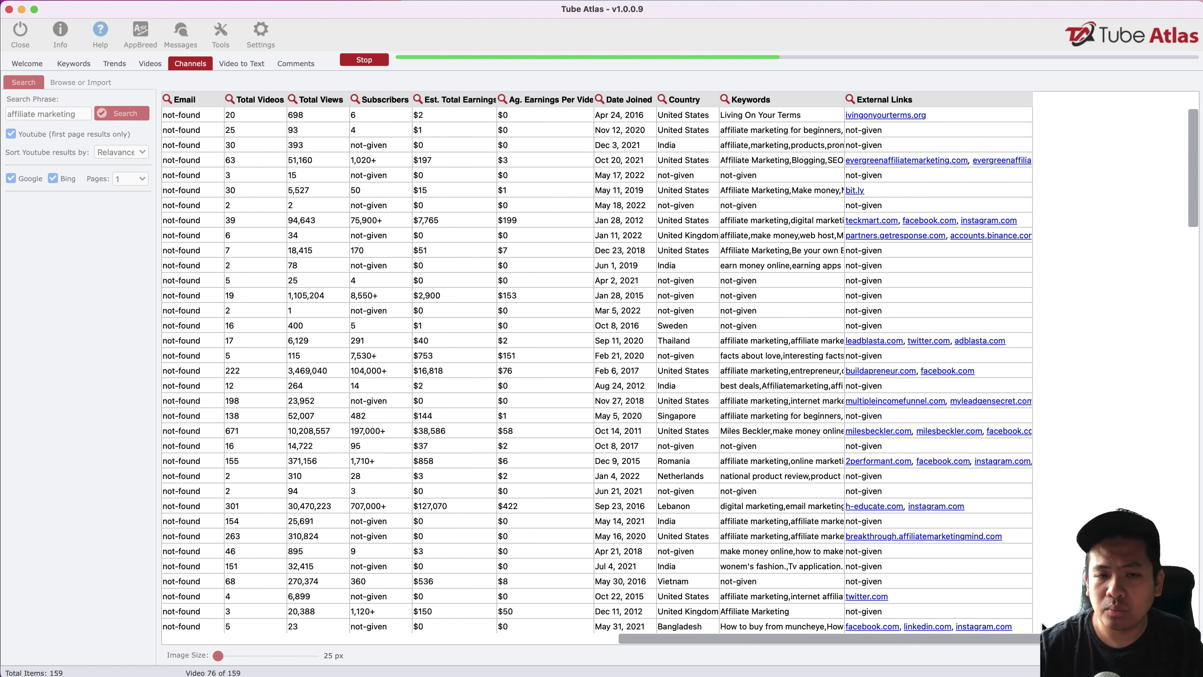
pyautogui.moveTo(990, 636); pyautogui.dragTo(398, 638)
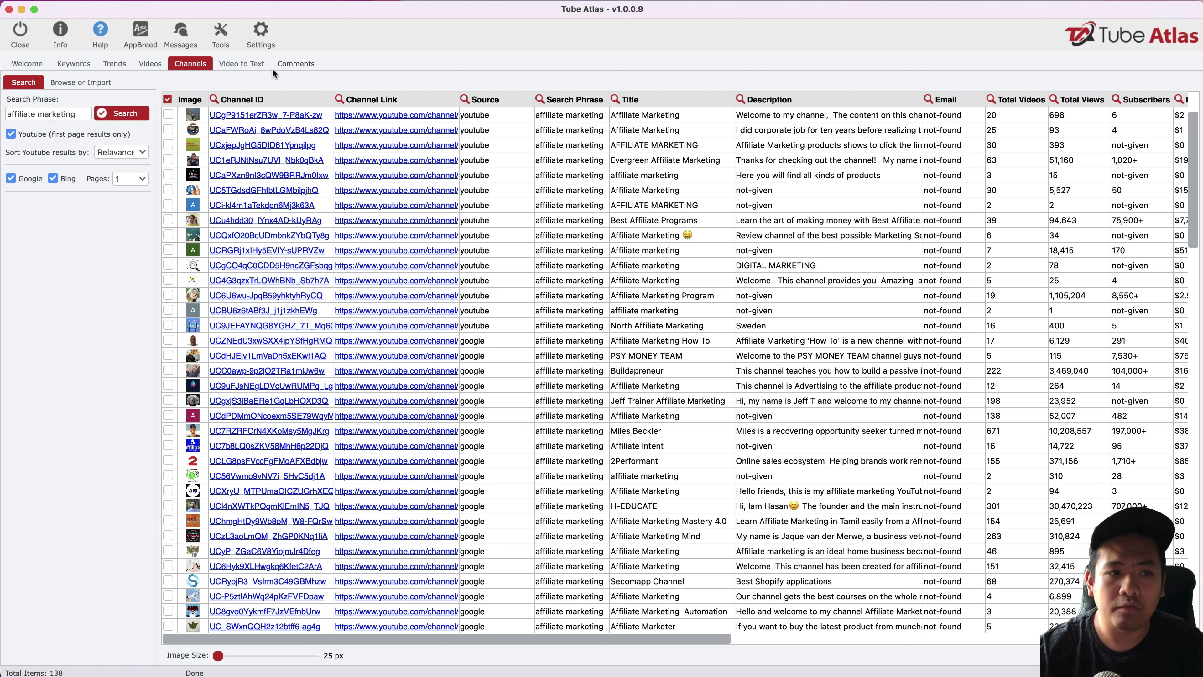
pyautogui.click(144, 65)
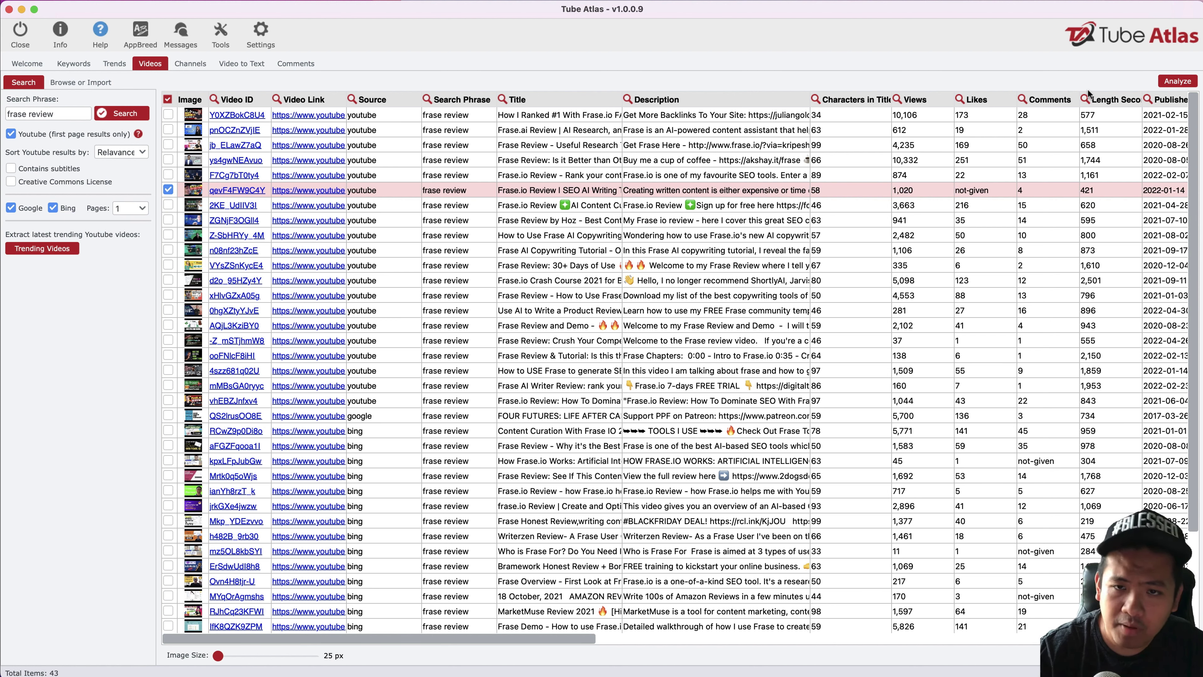
# Step: Sort videos by Comments descending and tick the top video YOoTHbDT4Sk
pyautogui.click(1039, 100)
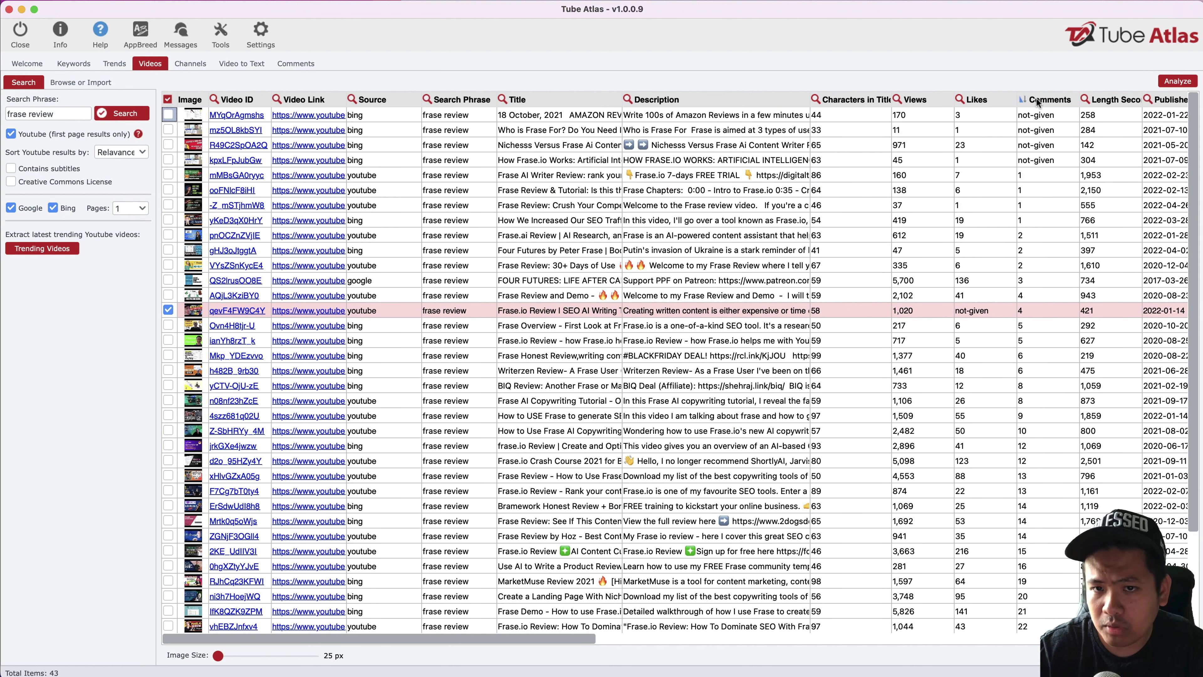
pyautogui.click(1040, 100)
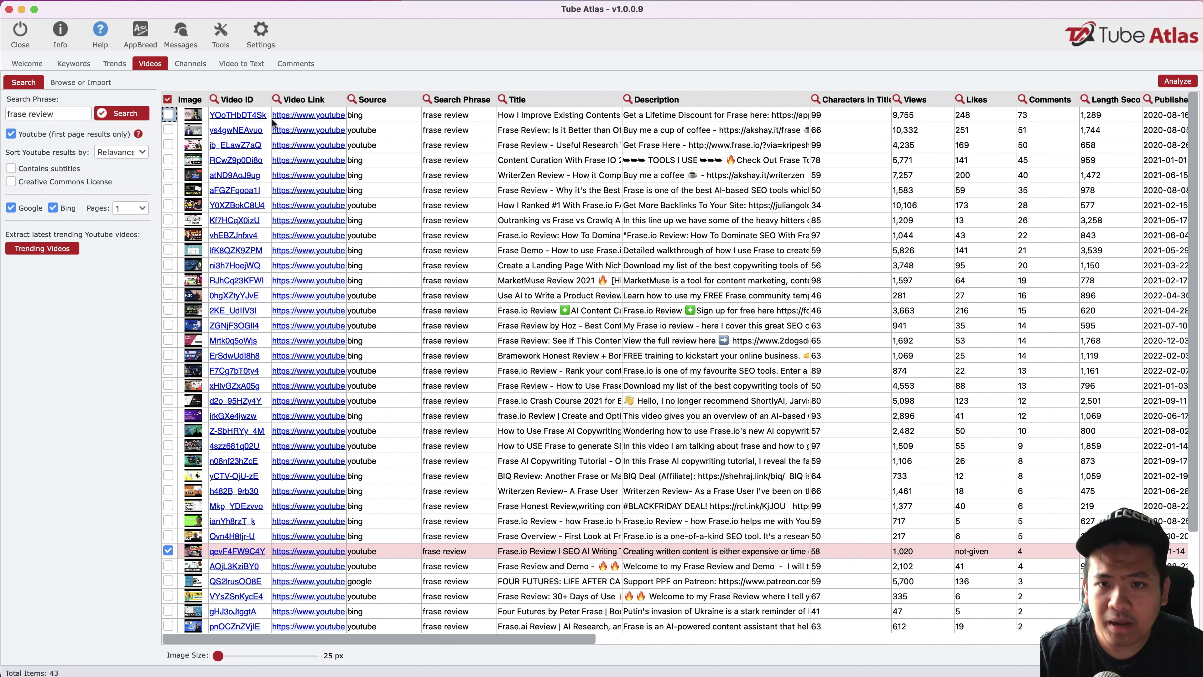
pyautogui.click(168, 115)
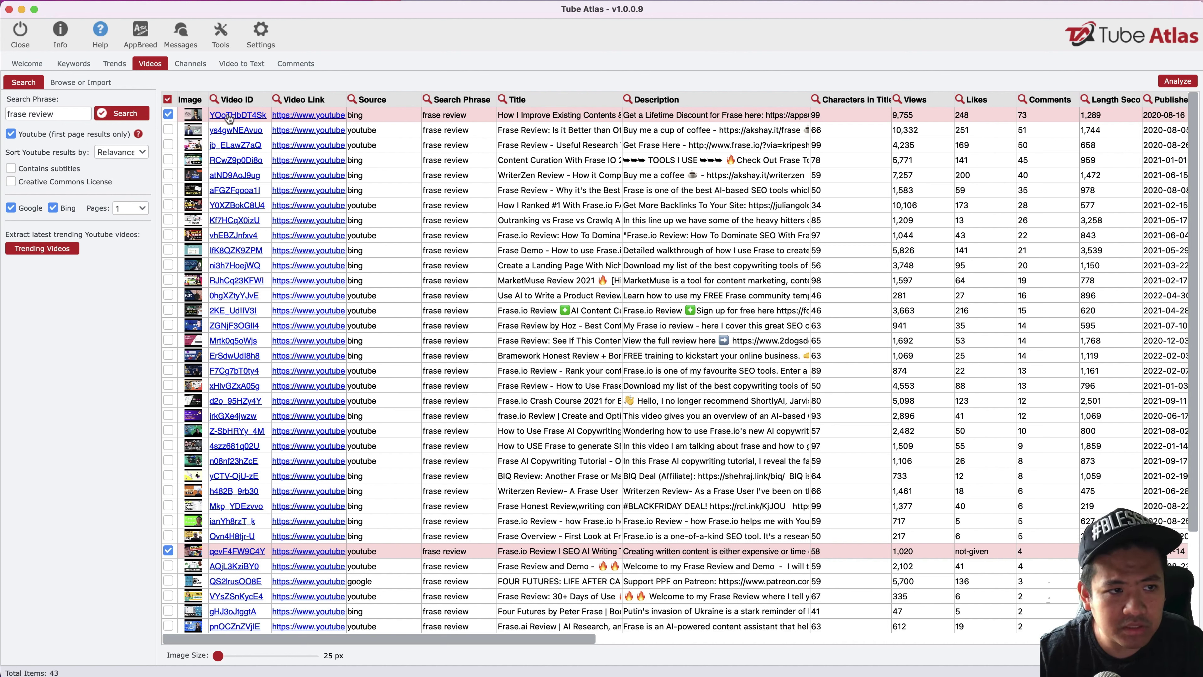
pyautogui.rightClick(199, 118)
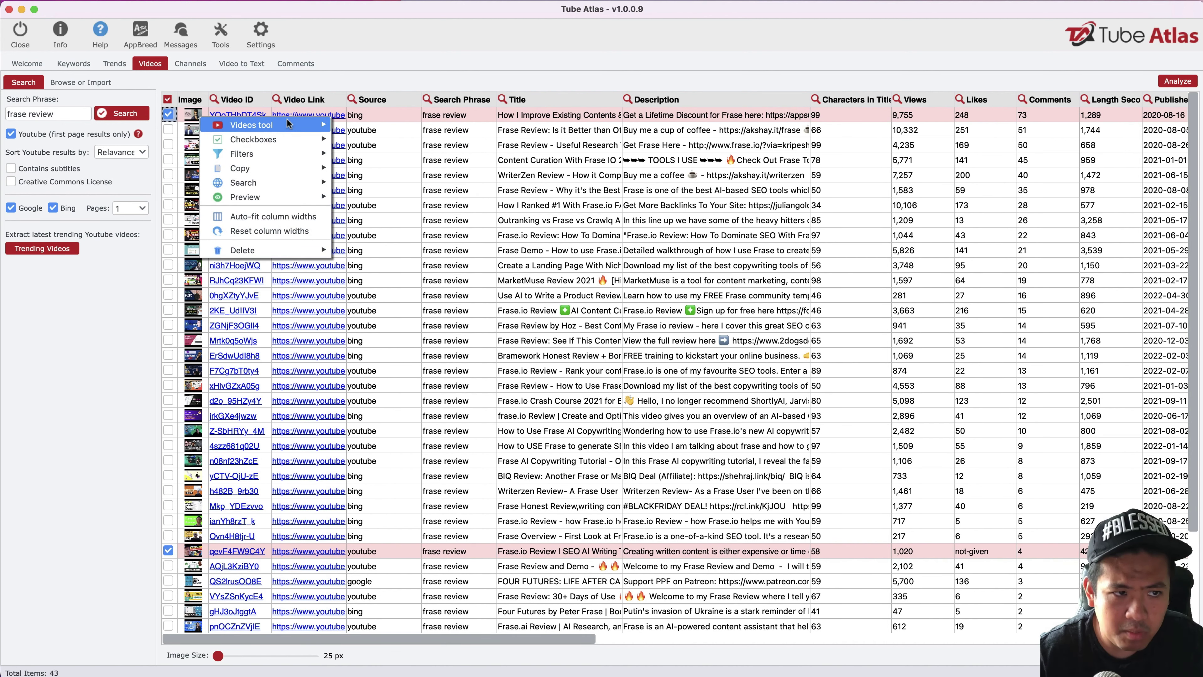
pyautogui.moveTo(307, 127)
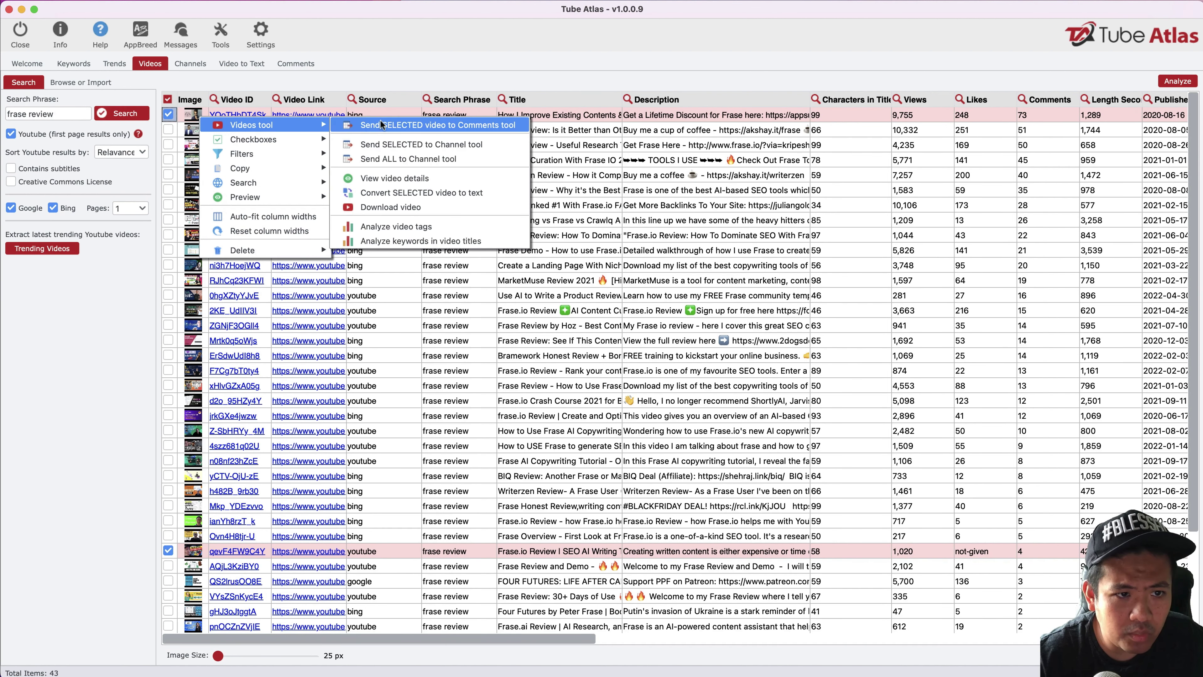
pyautogui.click(397, 126)
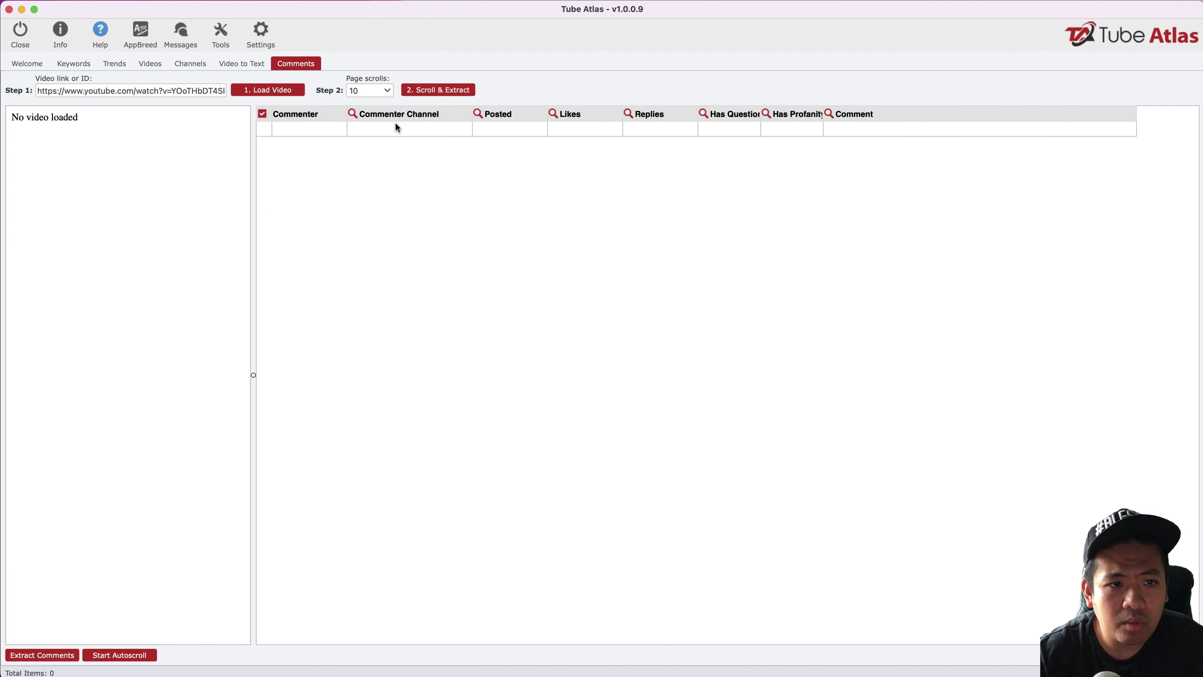
pyautogui.click(284, 94)
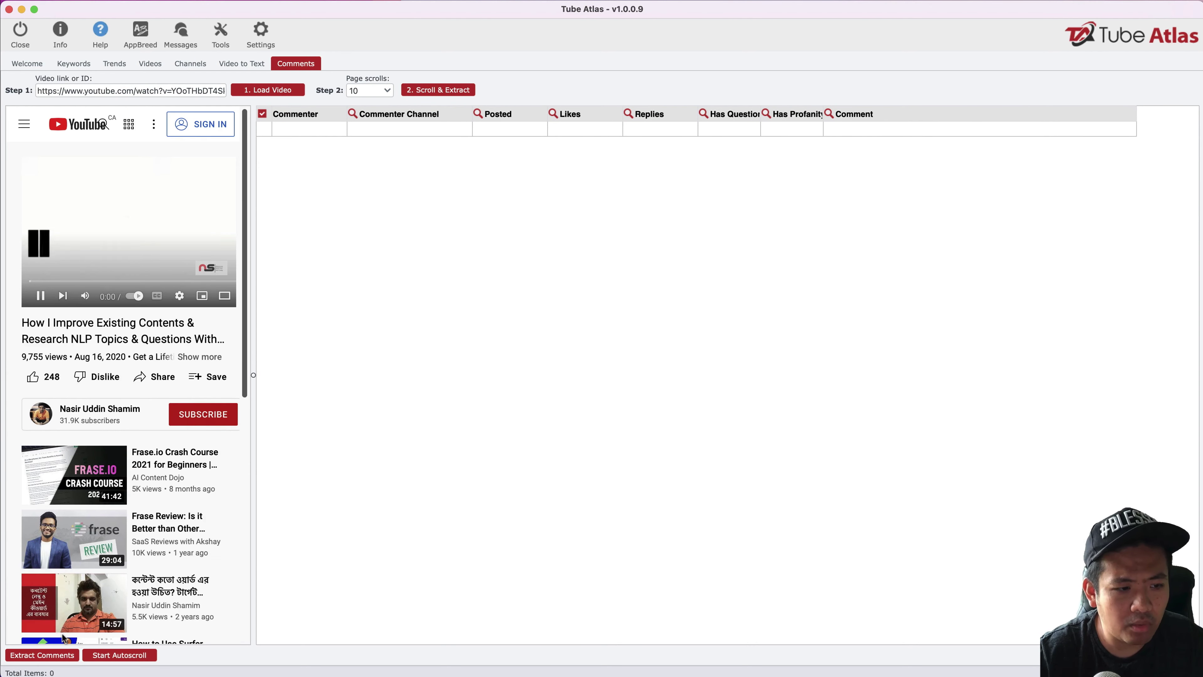
pyautogui.click(41, 296)
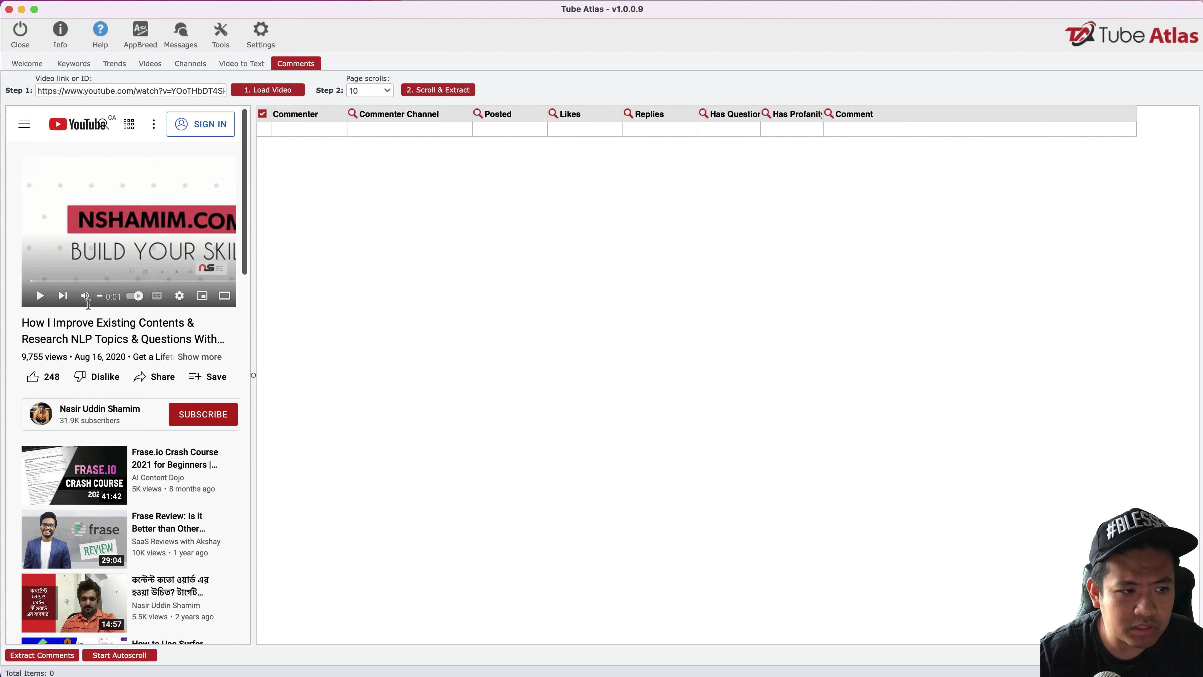
pyautogui.click(47, 660)
pyautogui.click(550, 389)
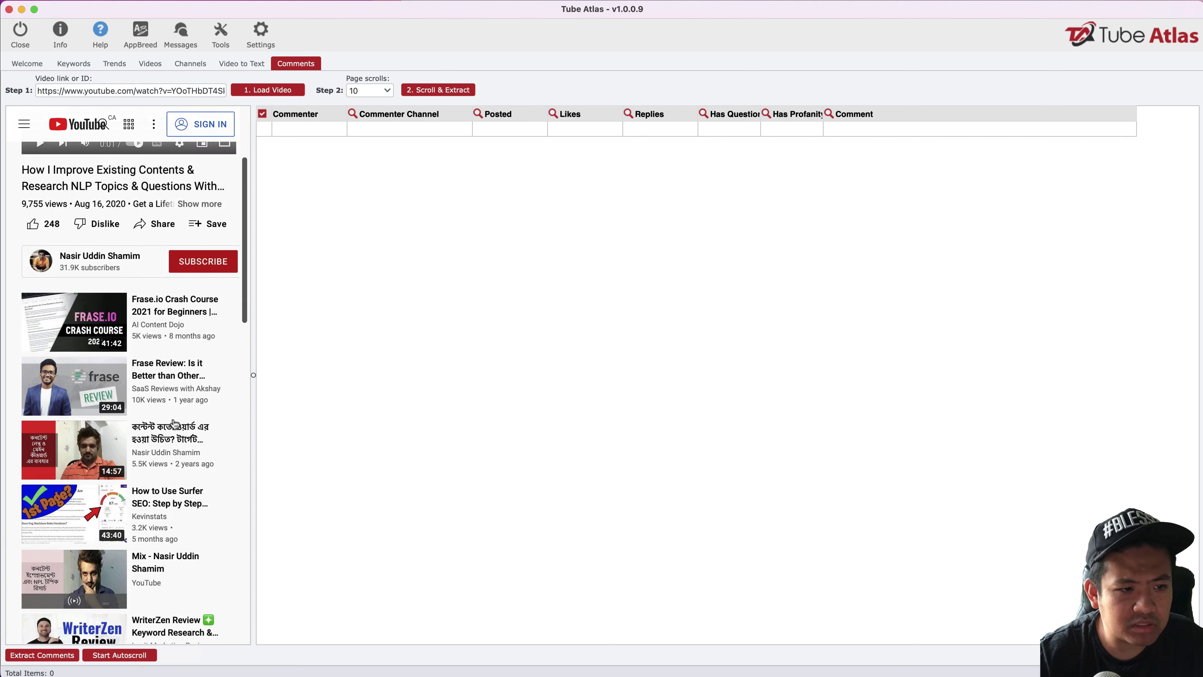
pyautogui.scroll(10, 174, 423)
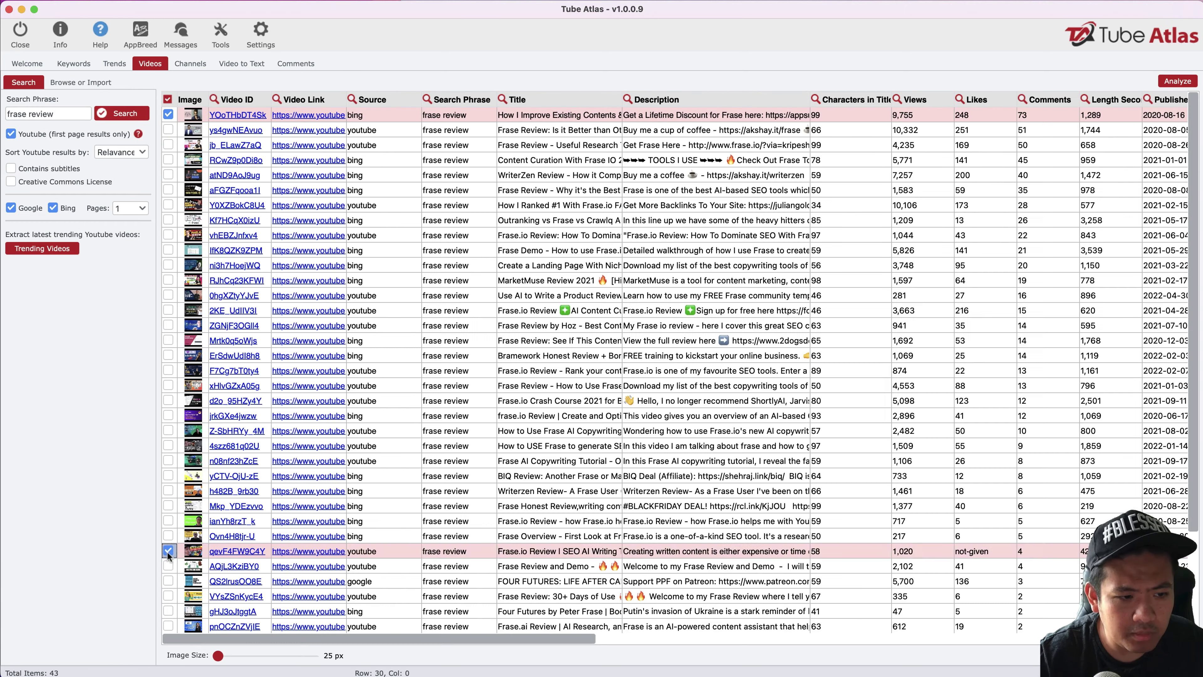
# Step: Untick qevF4FW9C4Y and YOoTHbDT4Sk so only the ys4gwNEAvuo video is ticked
pyautogui.click(167, 551)
pyautogui.click(167, 551)
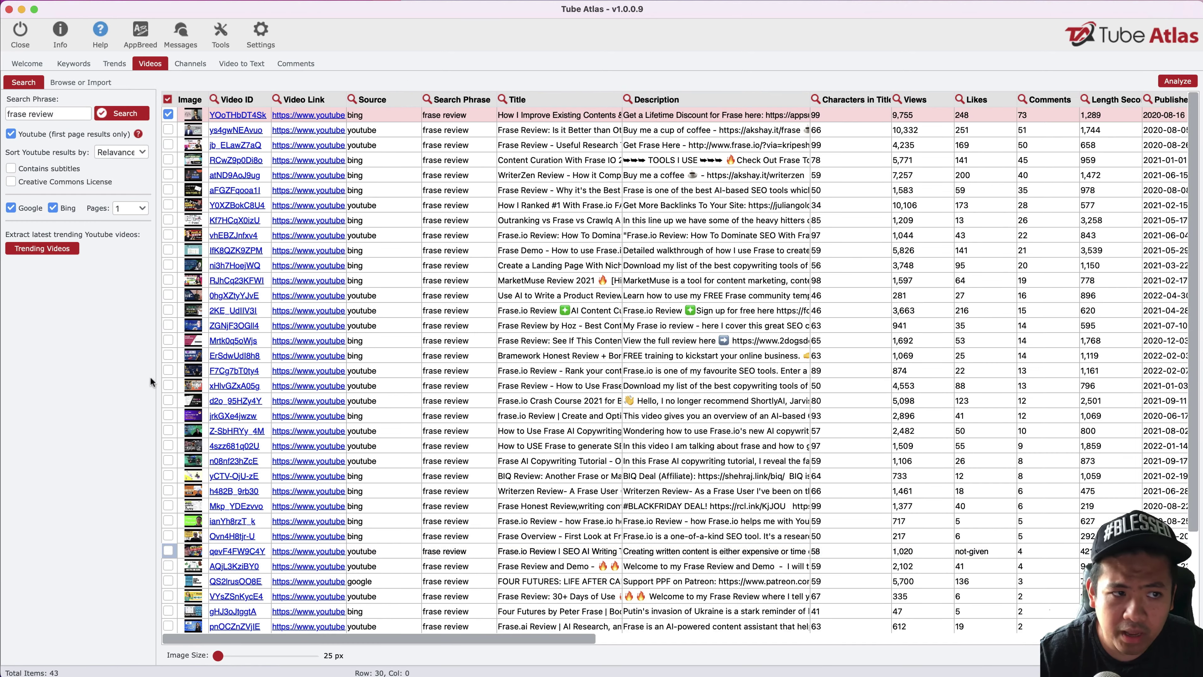
pyautogui.click(170, 114)
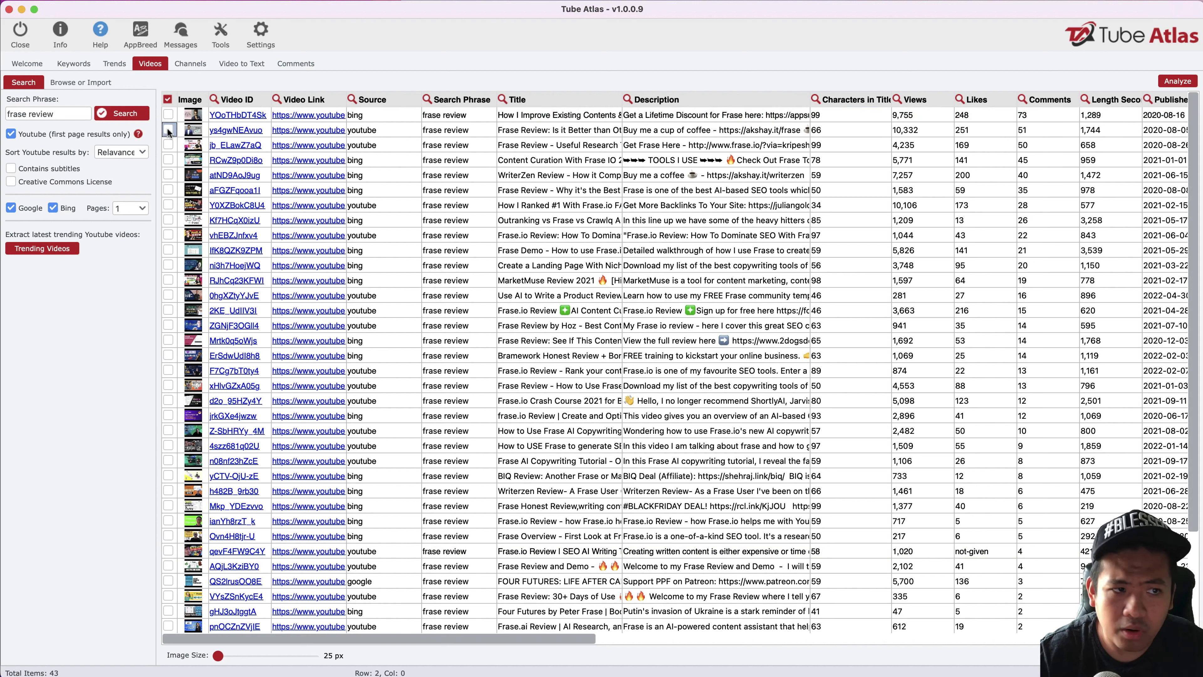
pyautogui.click(168, 129)
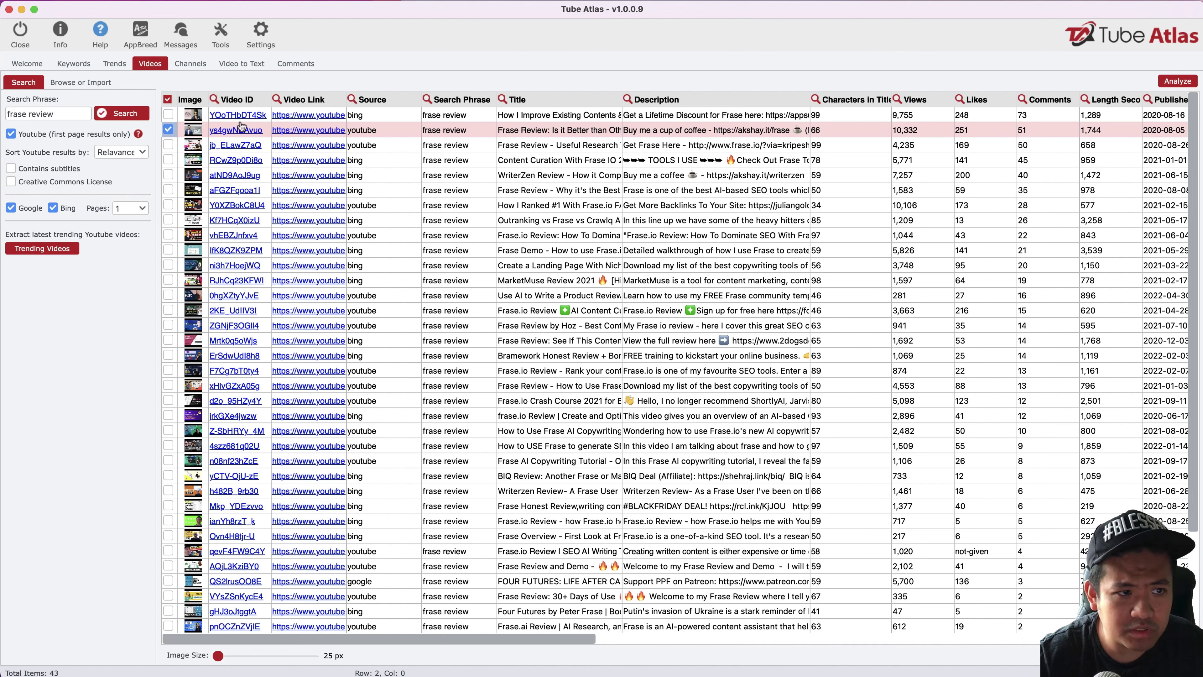
pyautogui.click(187, 133)
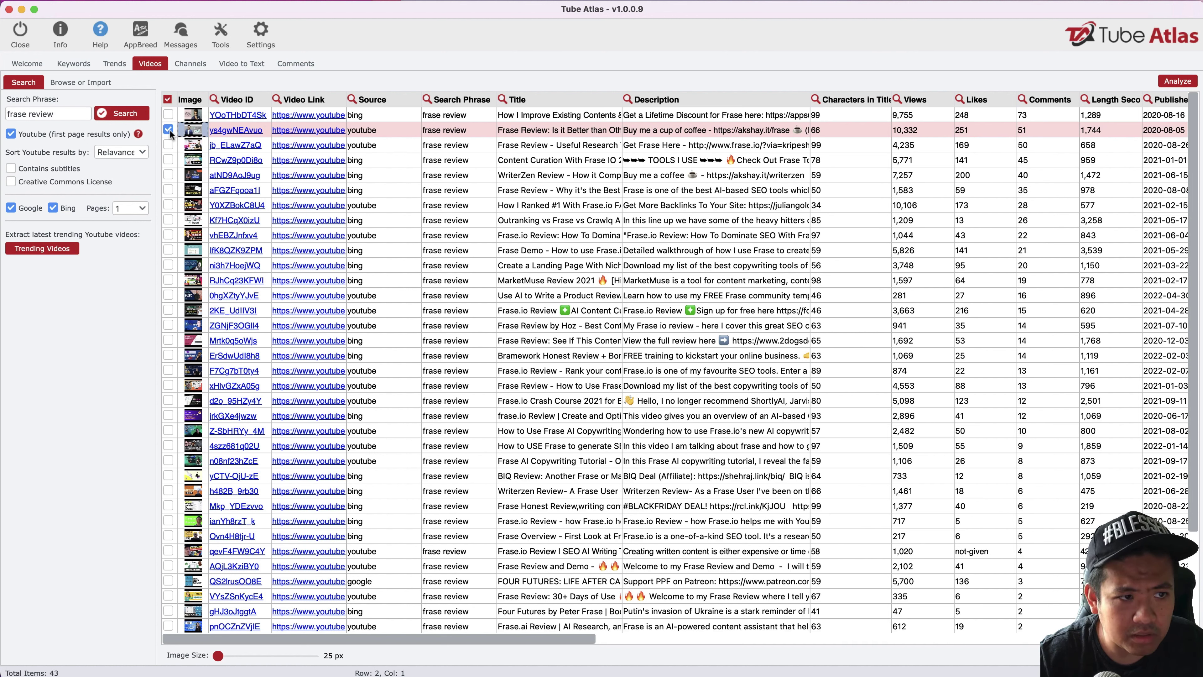
pyautogui.rightClick(211, 134)
# Step: Send the ticked Frase Review video to the Comments tool, load its page and pause playback
pyautogui.moveTo(227, 136)
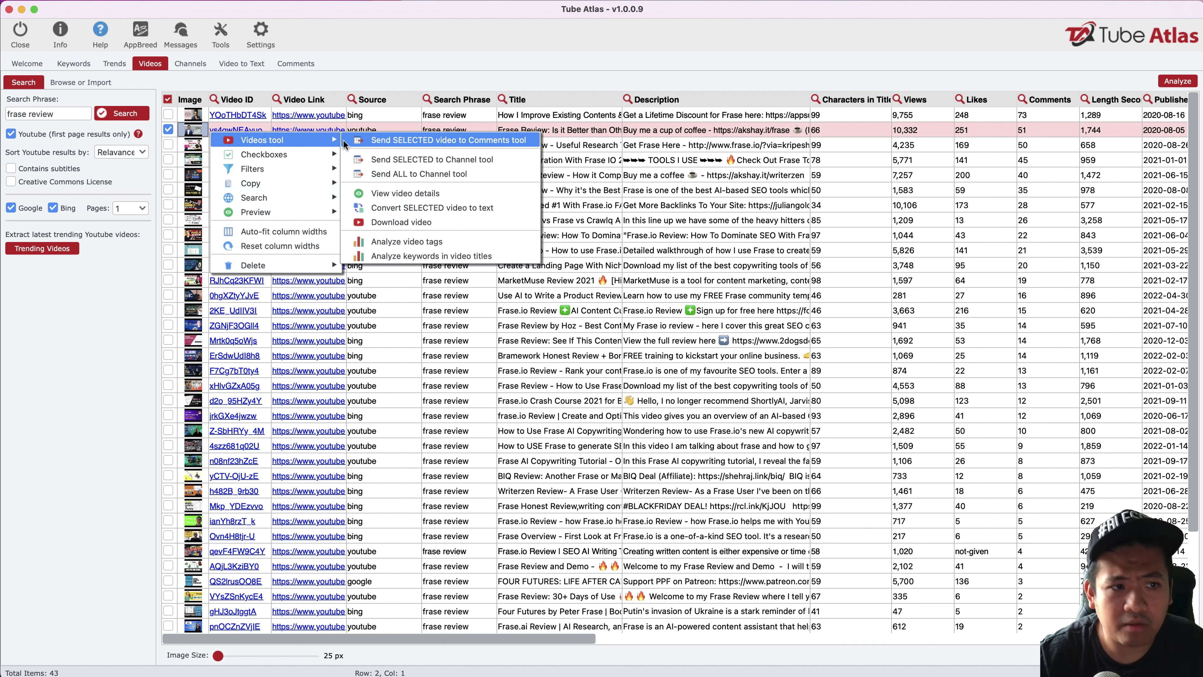
pyautogui.click(392, 141)
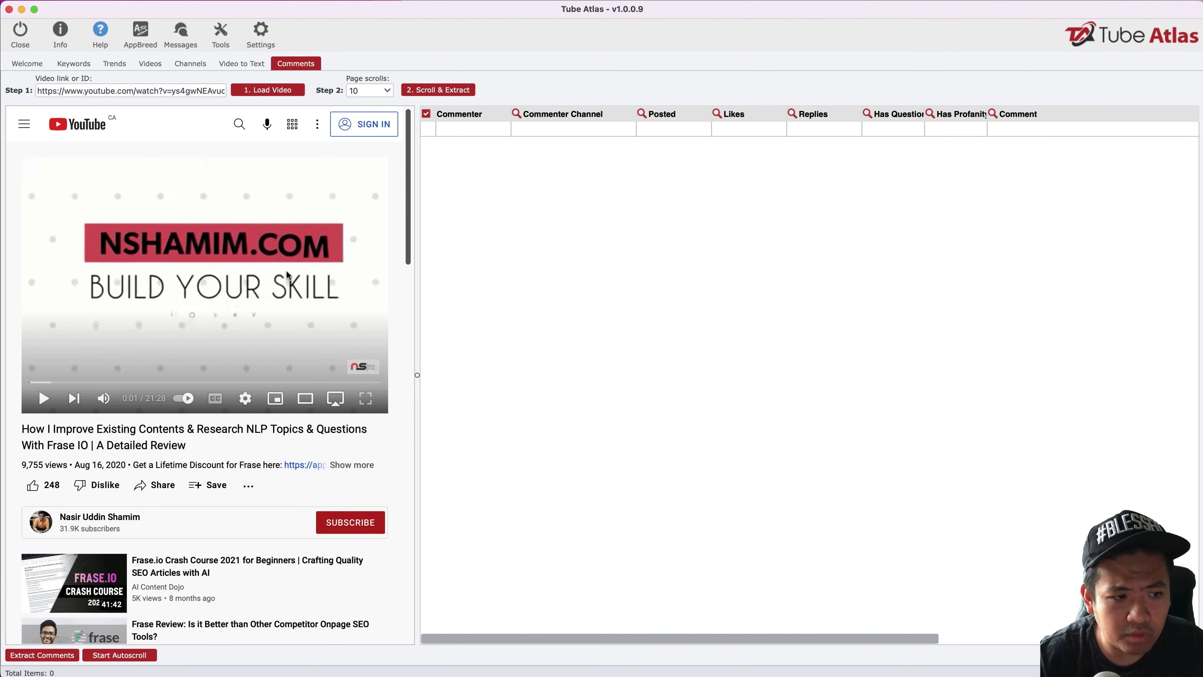
pyautogui.click(267, 91)
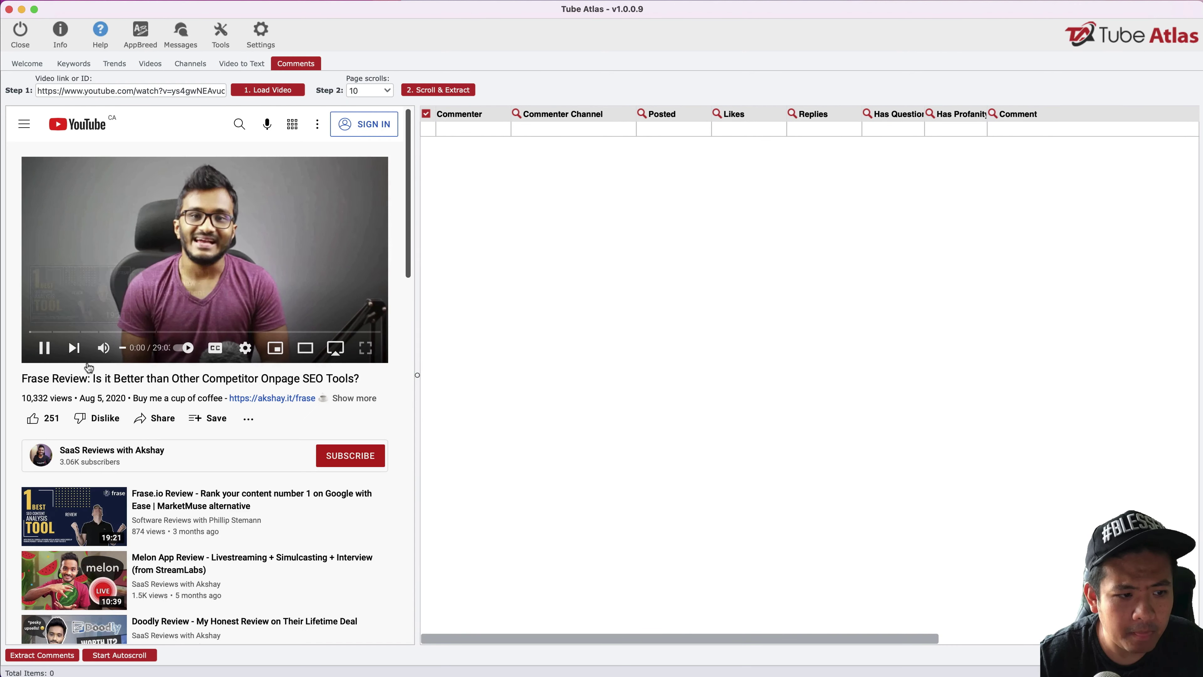
pyautogui.click(44, 348)
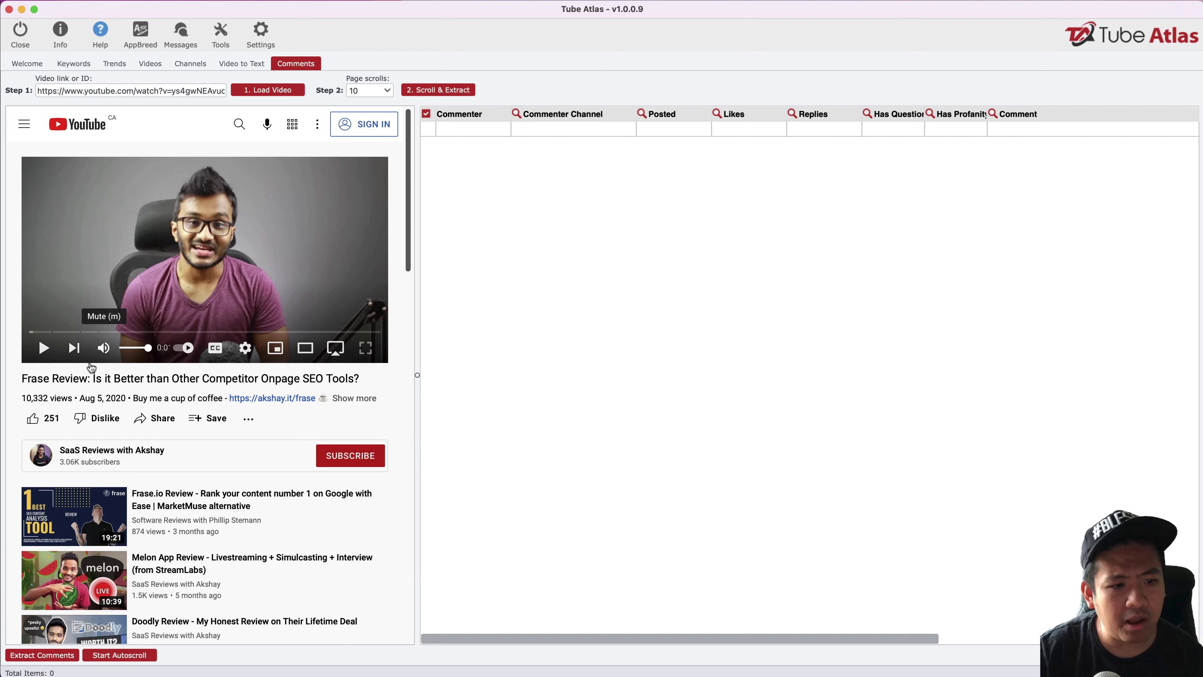
pyautogui.scroll(-20, 91, 367)
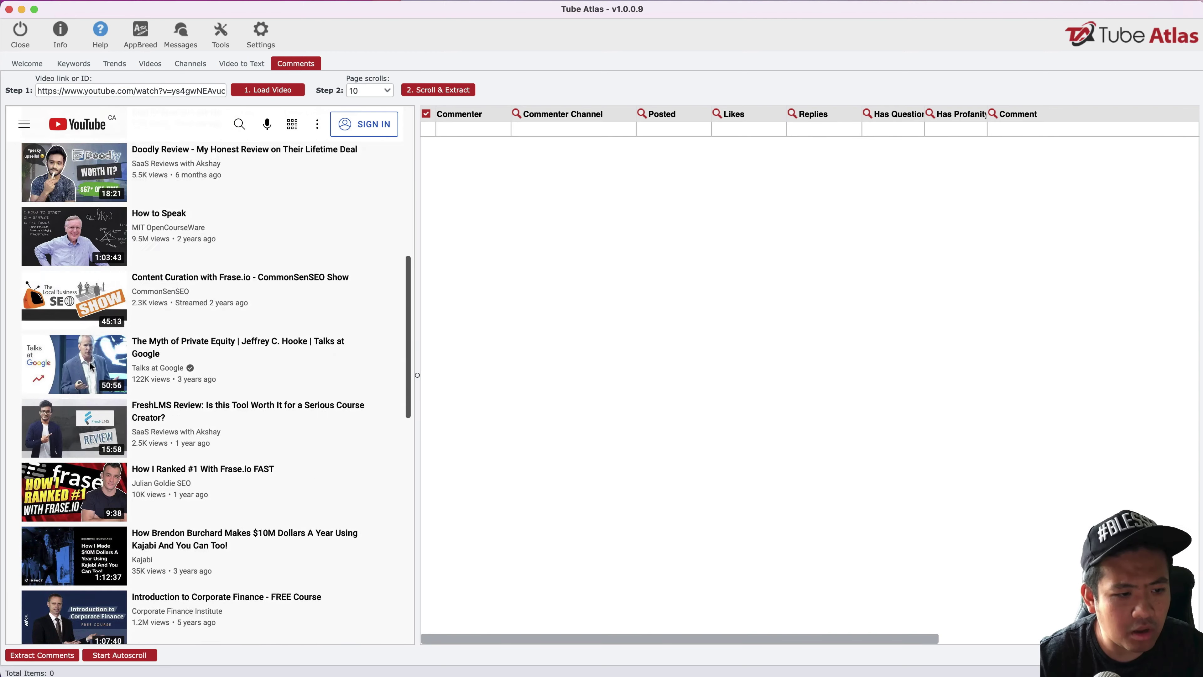
pyautogui.scroll(20, 92, 368)
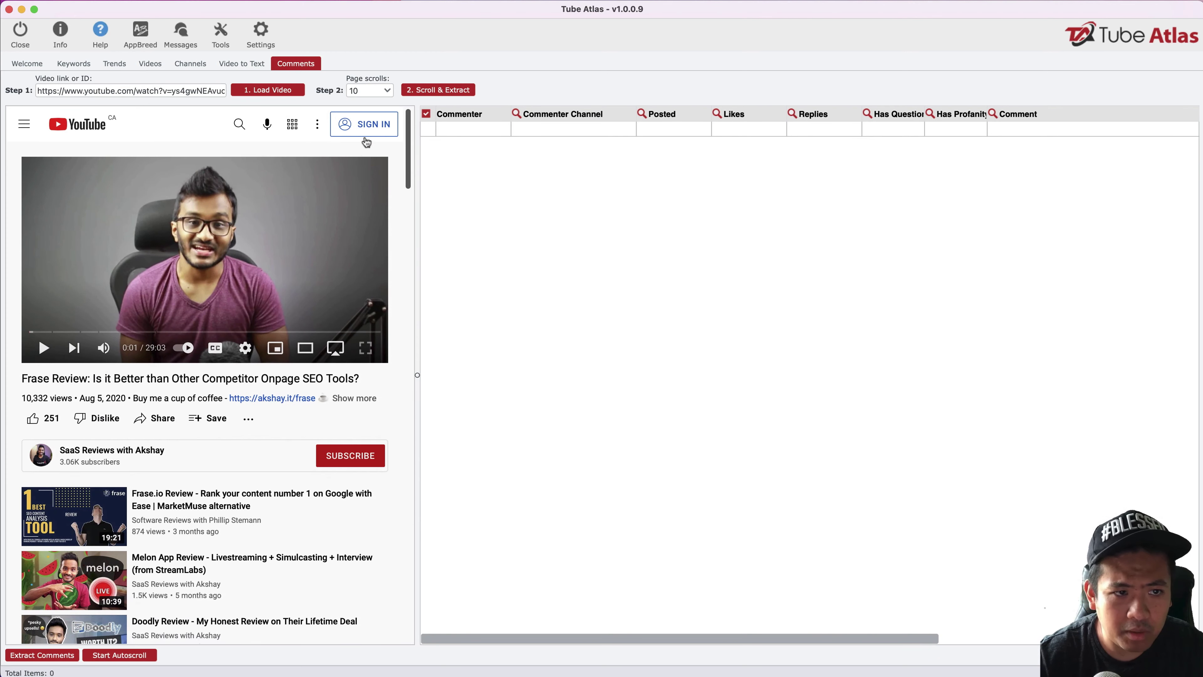
# Step: Start signing in to YouTube with the account e-mail, reaching 2-Step Verification
pyautogui.click(369, 129)
pyautogui.write('trafficsalad')
pyautogui.press('Return')
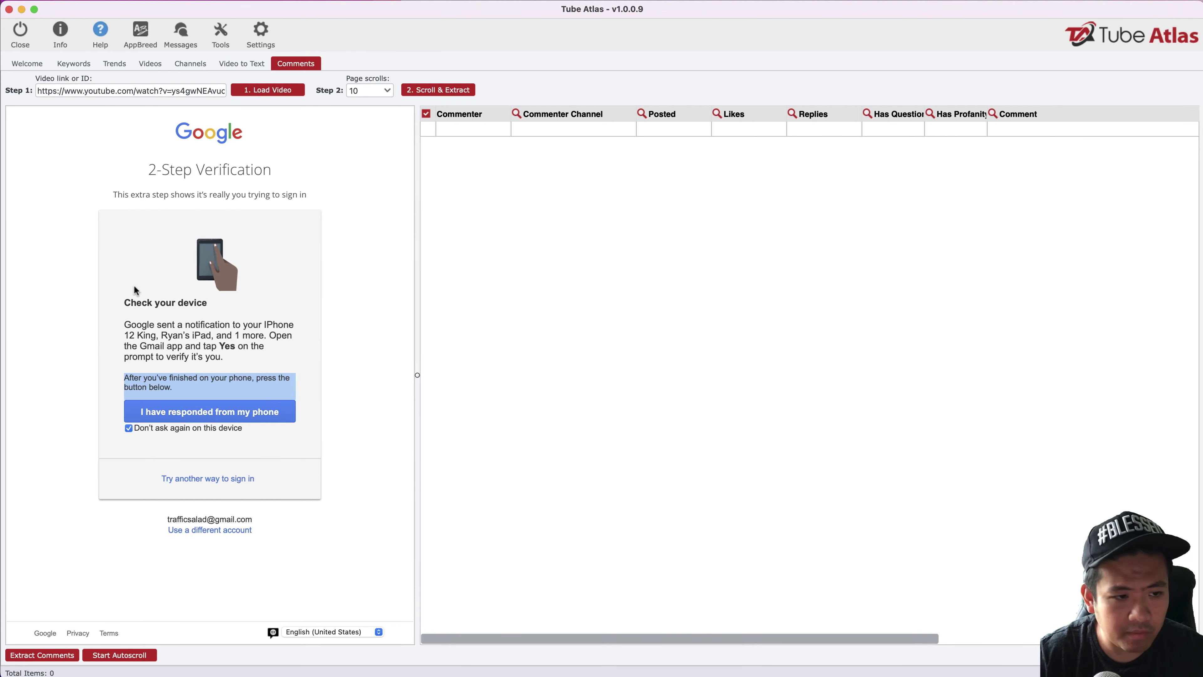
# Step: Extract the video's 33 comments and sort them with the most-liked first
pyautogui.click(444, 90)
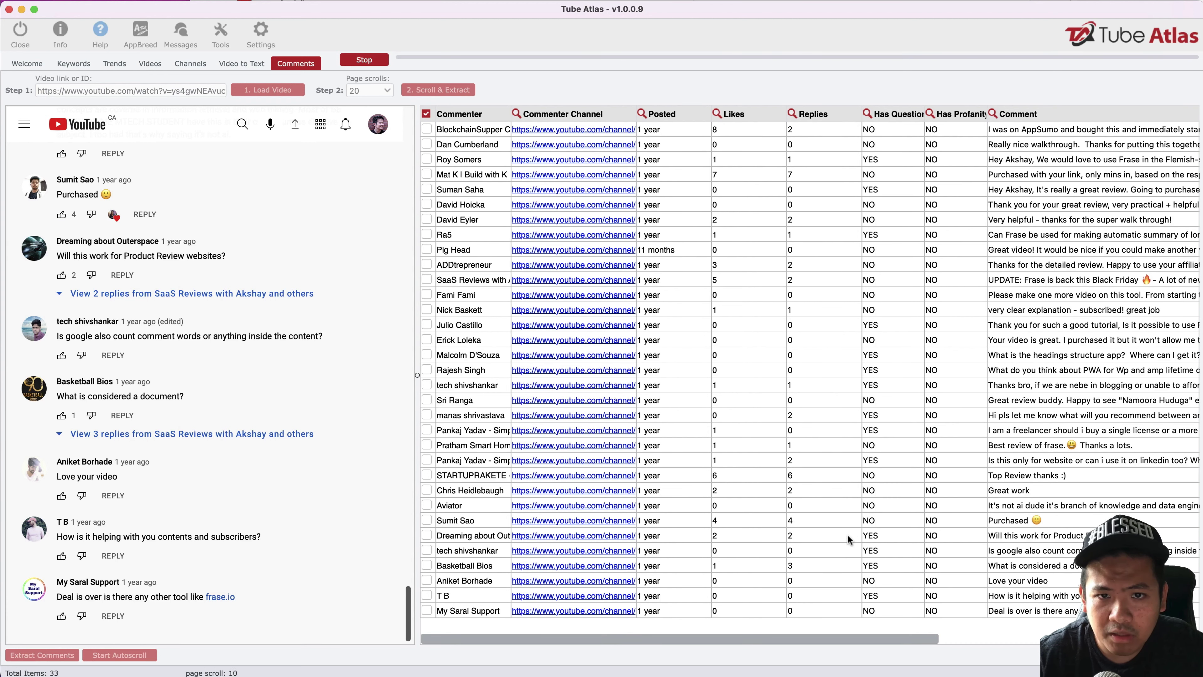
pyautogui.click(726, 114)
pyautogui.click(726, 115)
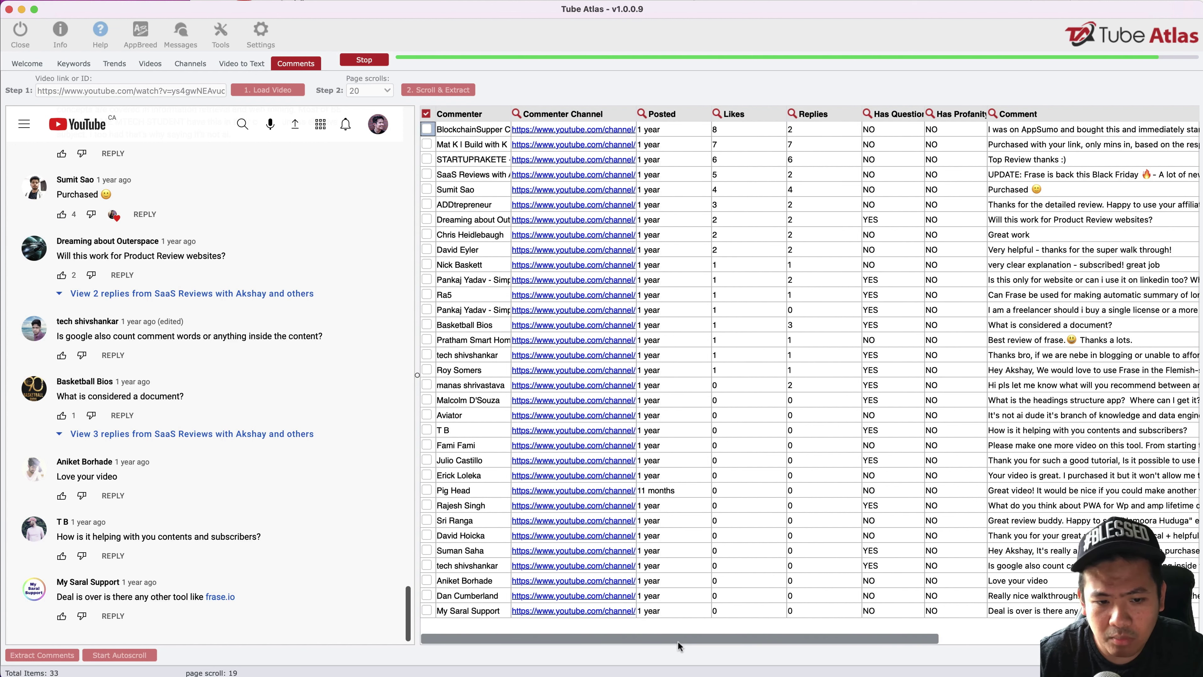
pyautogui.moveTo(678, 639); pyautogui.dragTo(748, 641)
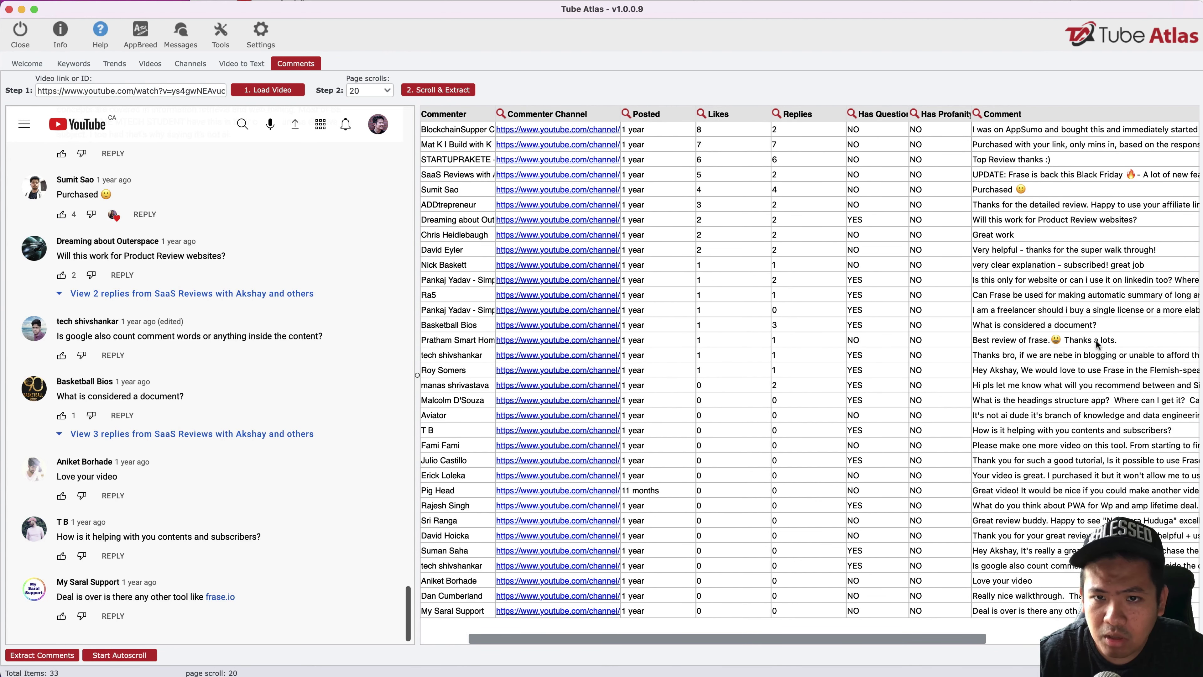
pyautogui.moveTo(823, 640); pyautogui.dragTo(707, 637)
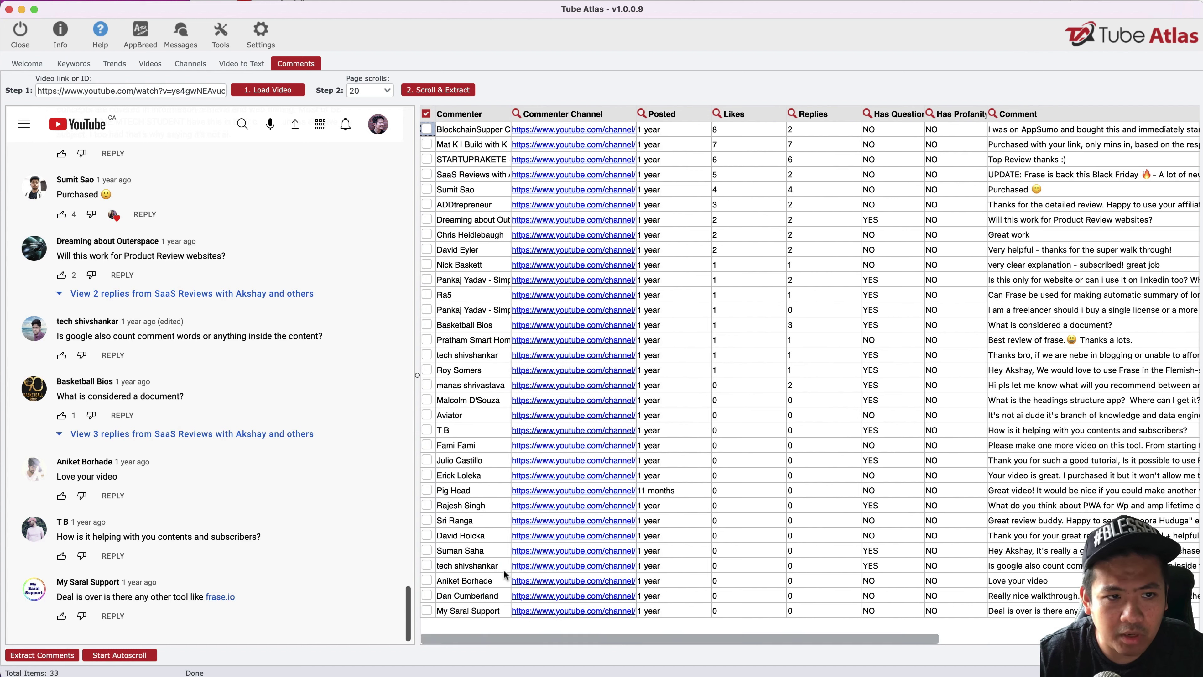
# Step: Tick all 33 comment rows using the header checkbox menu
pyautogui.click(426, 113)
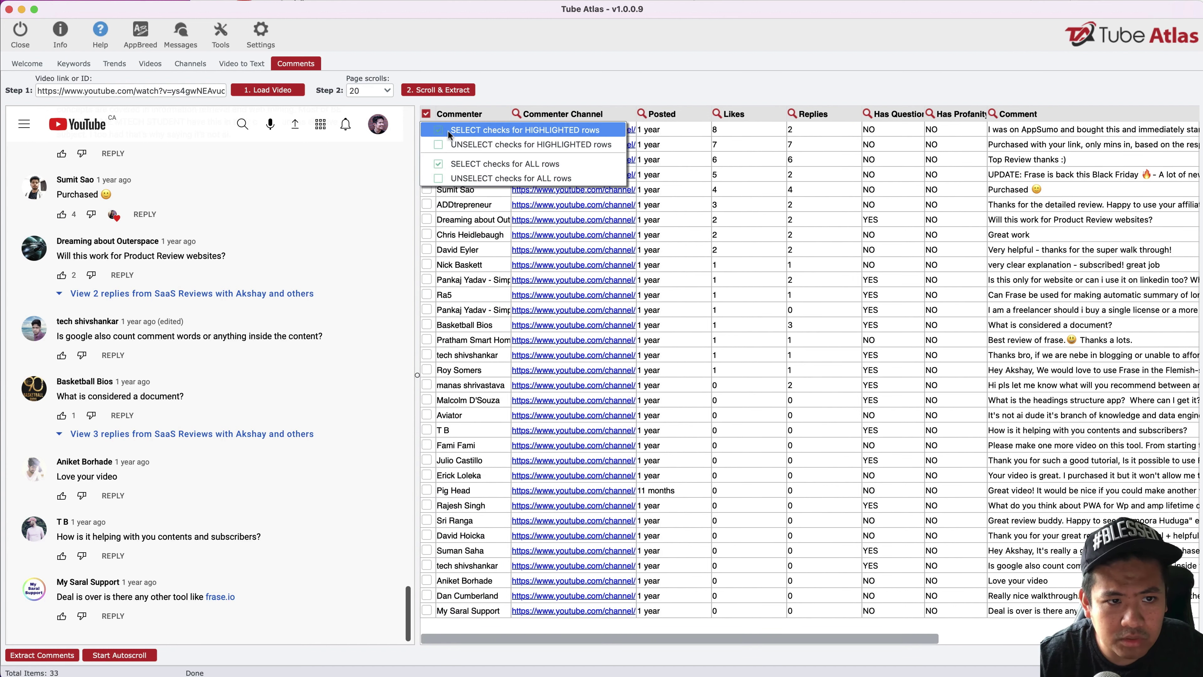
pyautogui.click(441, 164)
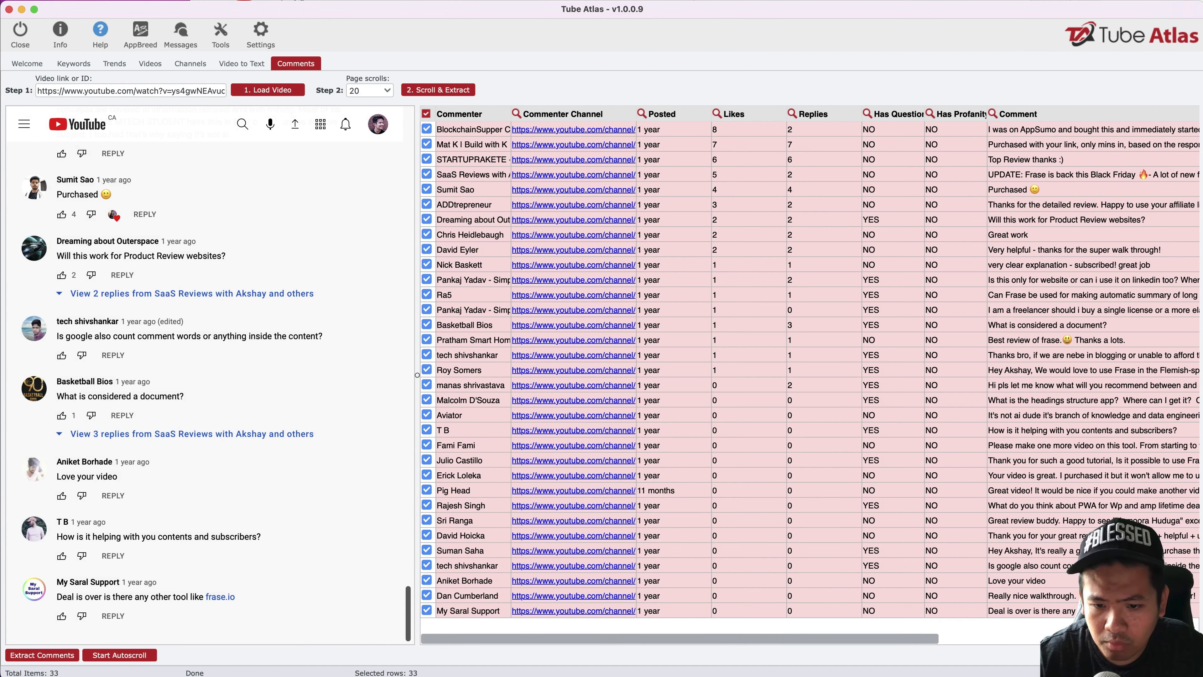
pyautogui.moveTo(944, 641); pyautogui.dragTo(1184, 641)
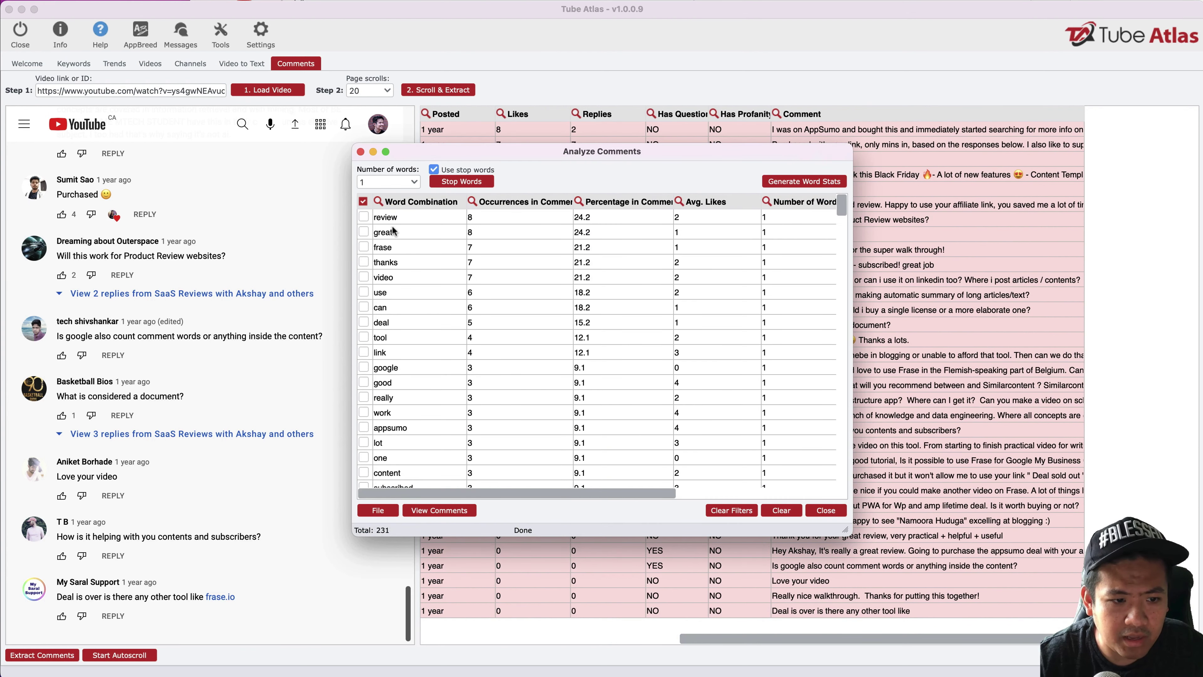
# Step: Regenerate the single-word frequency stats and look through the list
pyautogui.click(787, 182)
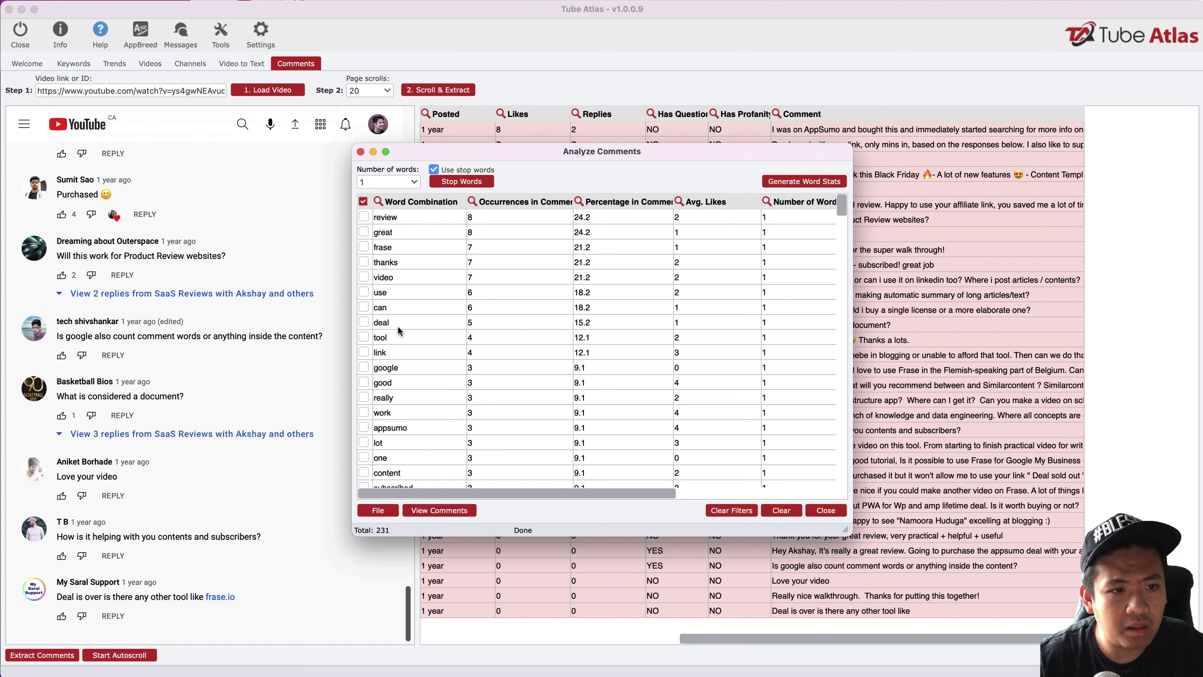
pyautogui.scroll(-3, 400, 368)
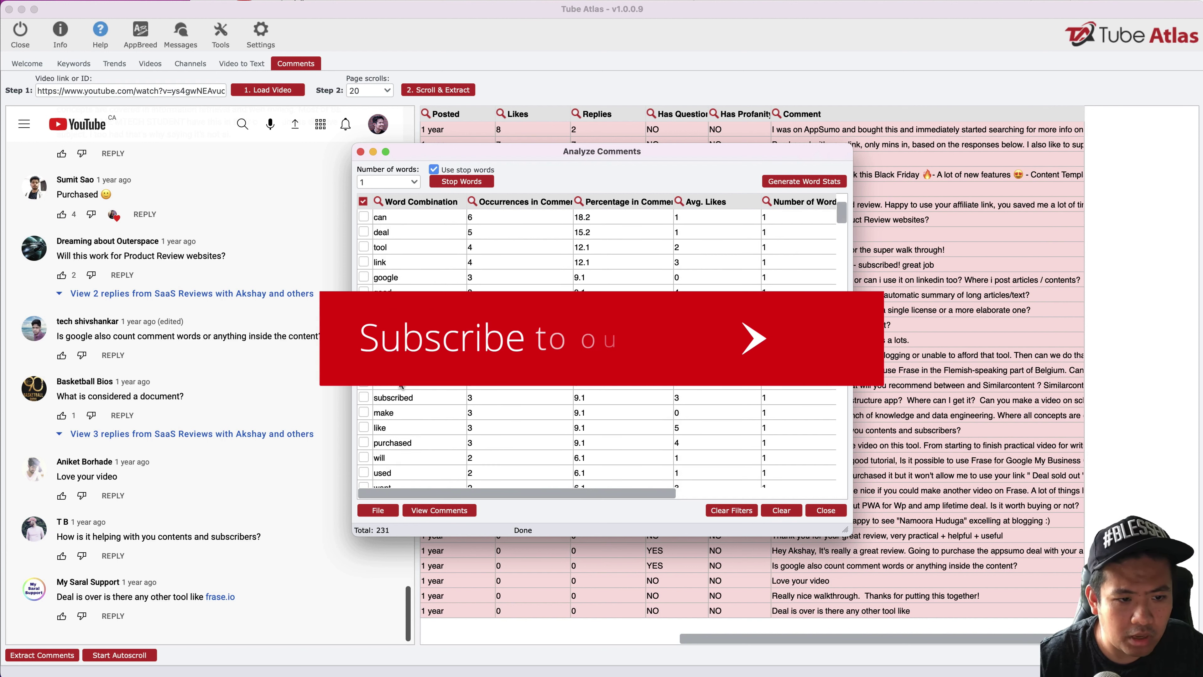
pyautogui.scroll(-2, 400, 385)
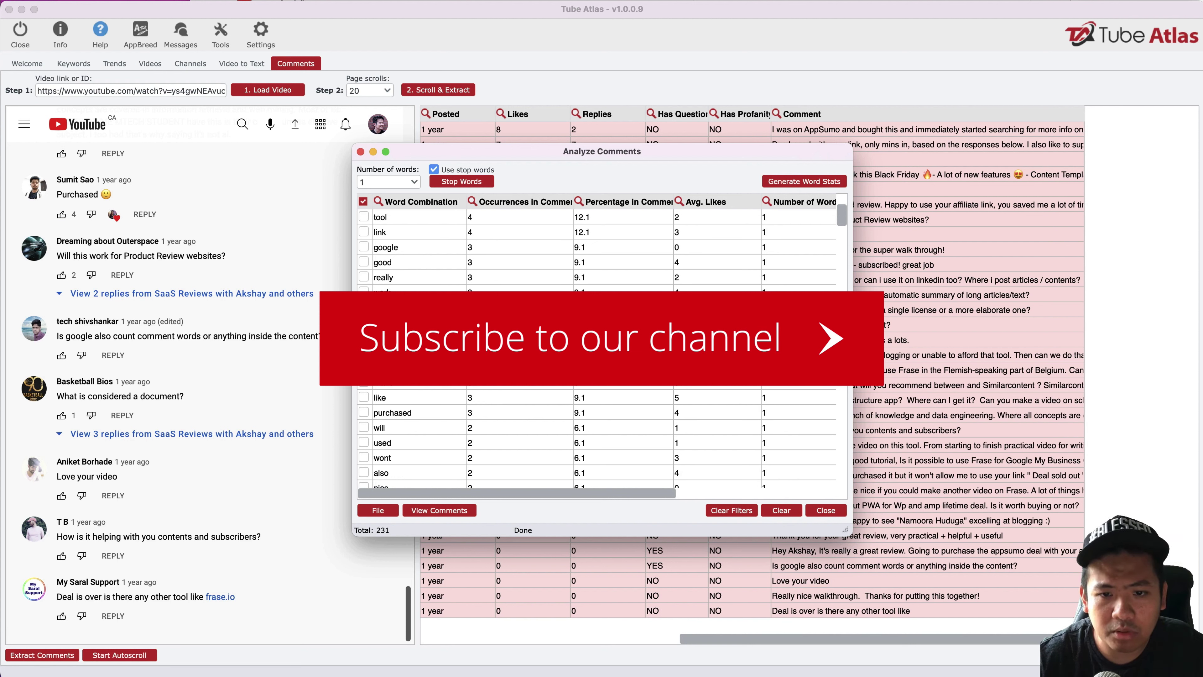
pyautogui.scroll(-10, 400, 379)
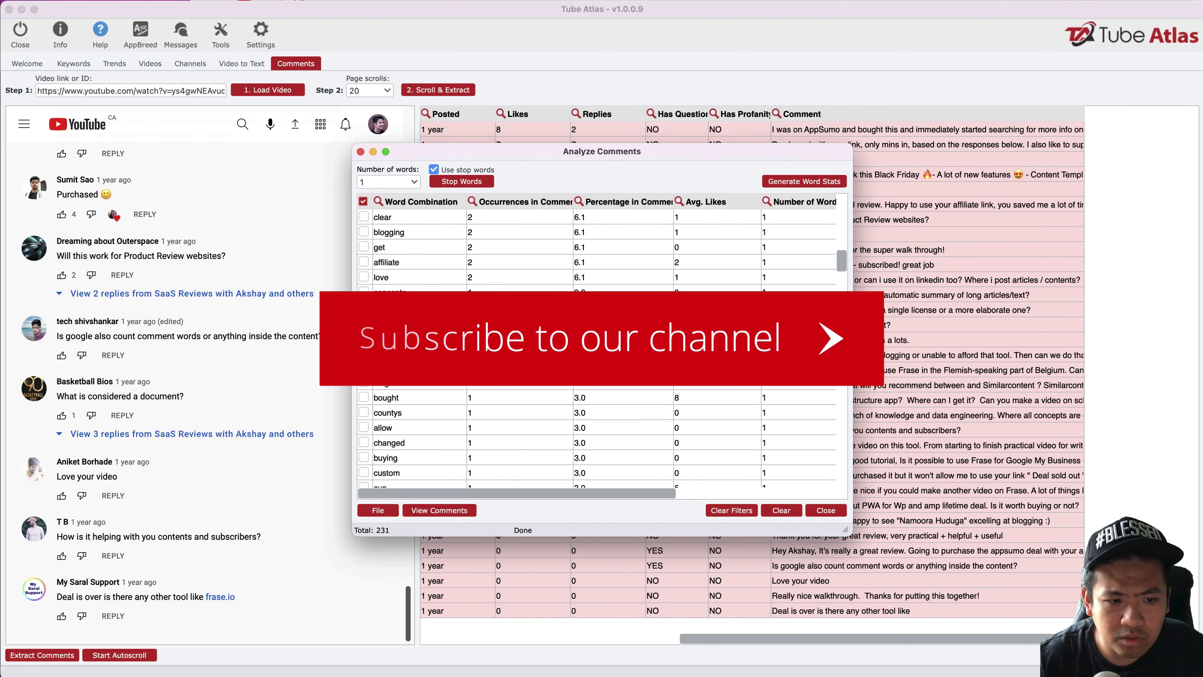
pyautogui.scroll(8, 435, 335)
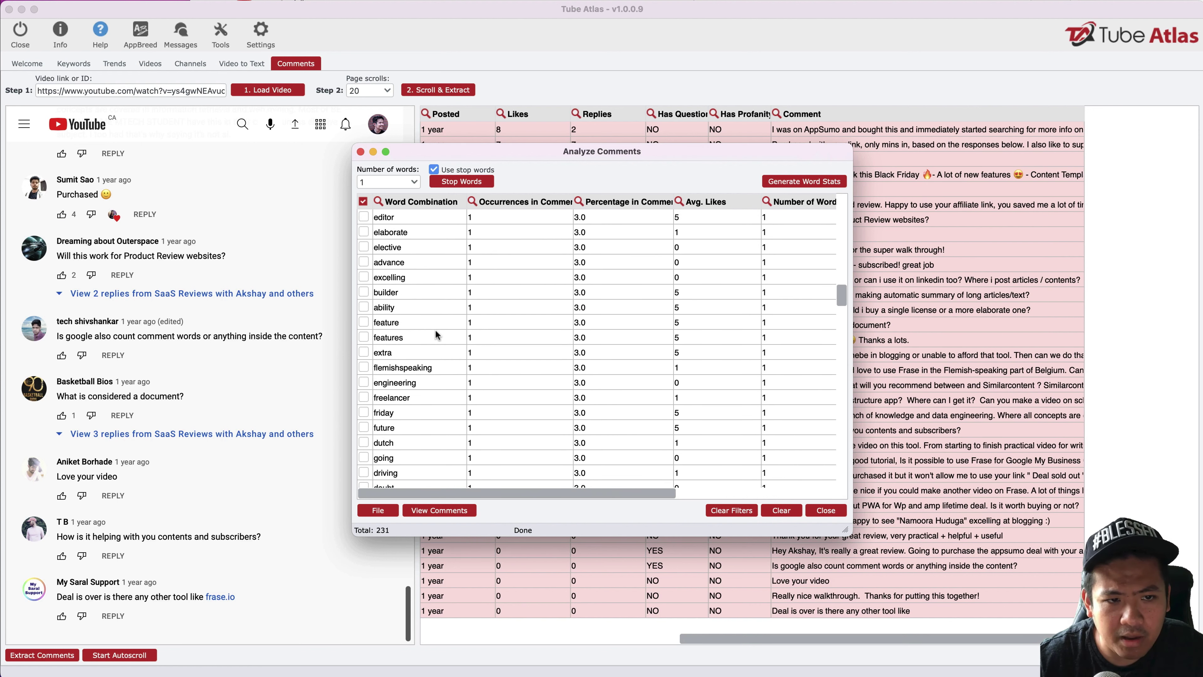
pyautogui.scroll(5, 436, 335)
# Step: Rank the word stats by Avg. Likes, then close Analyze Comments
pyautogui.click(719, 204)
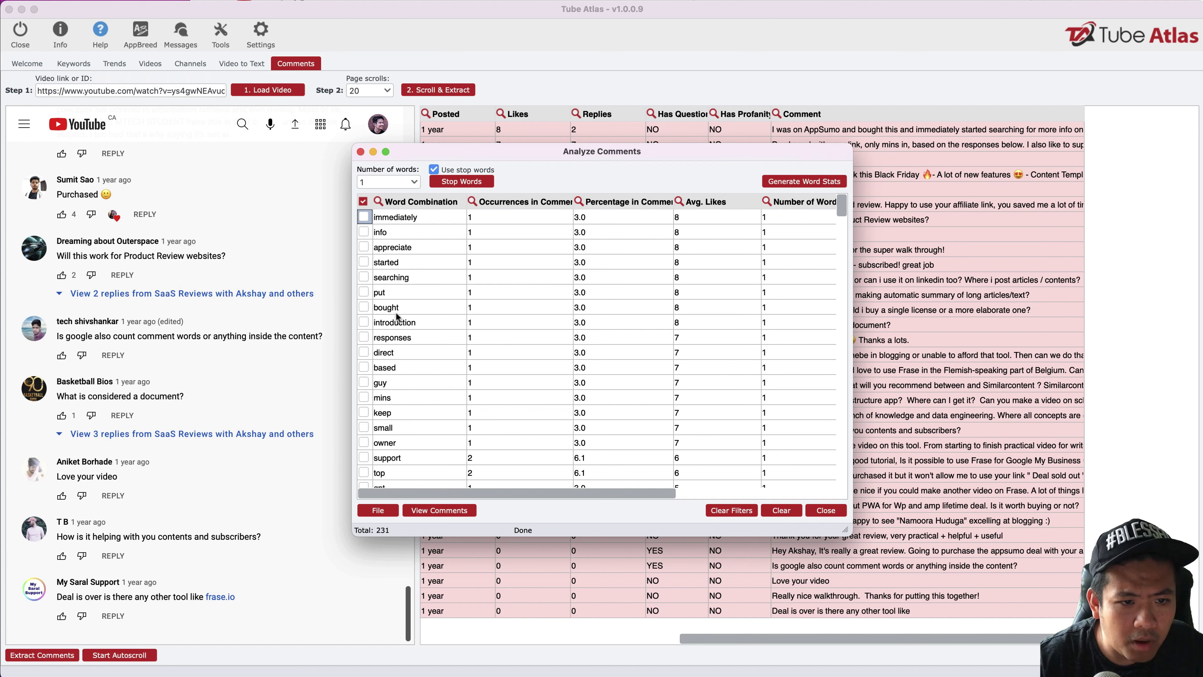
pyautogui.scroll(-4, 402, 412)
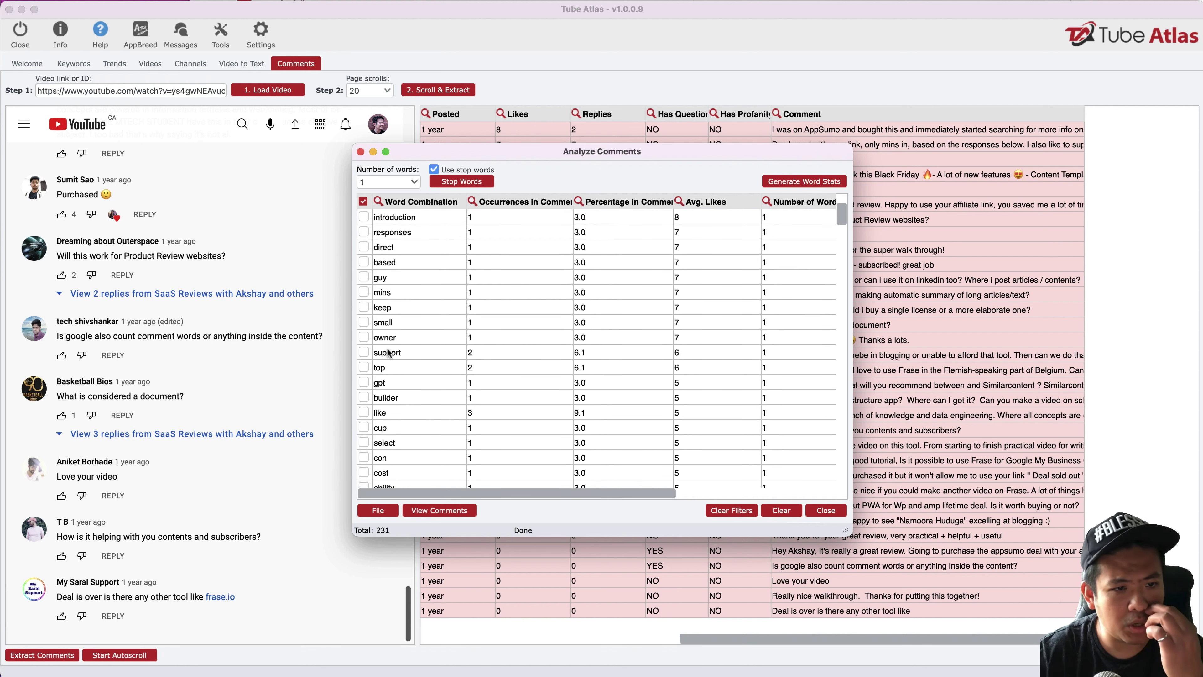
pyautogui.click(360, 151)
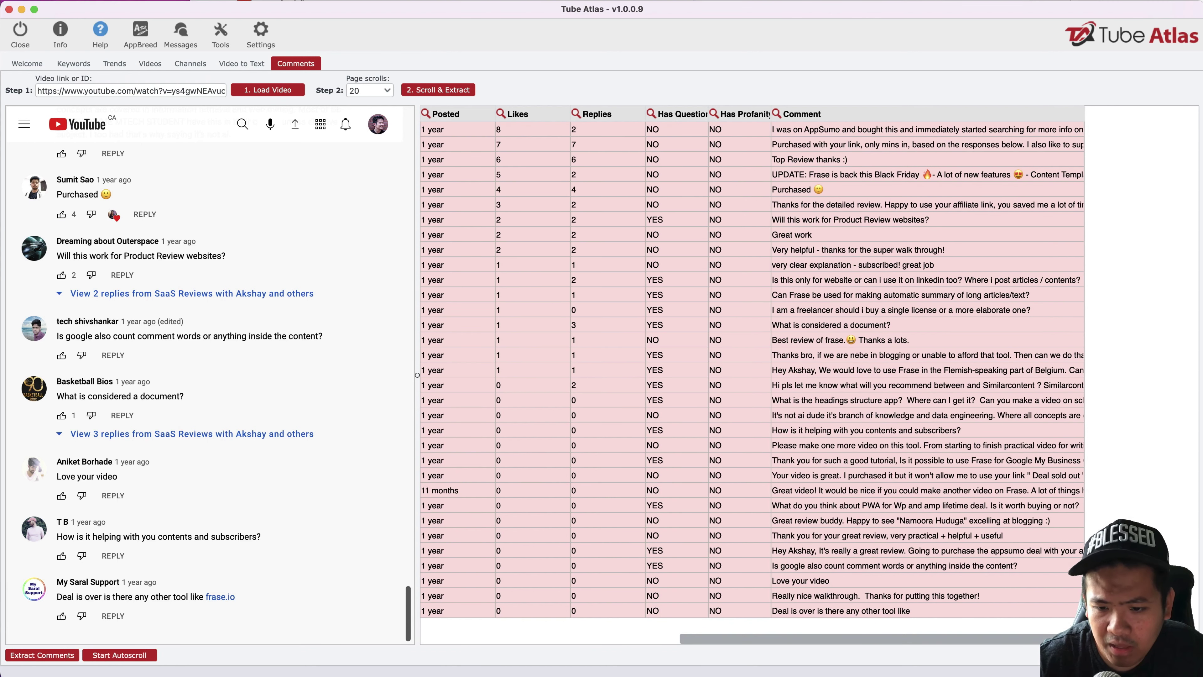
# Step: Generate three-word phrase stats from the comments
pyautogui.click(388, 182)
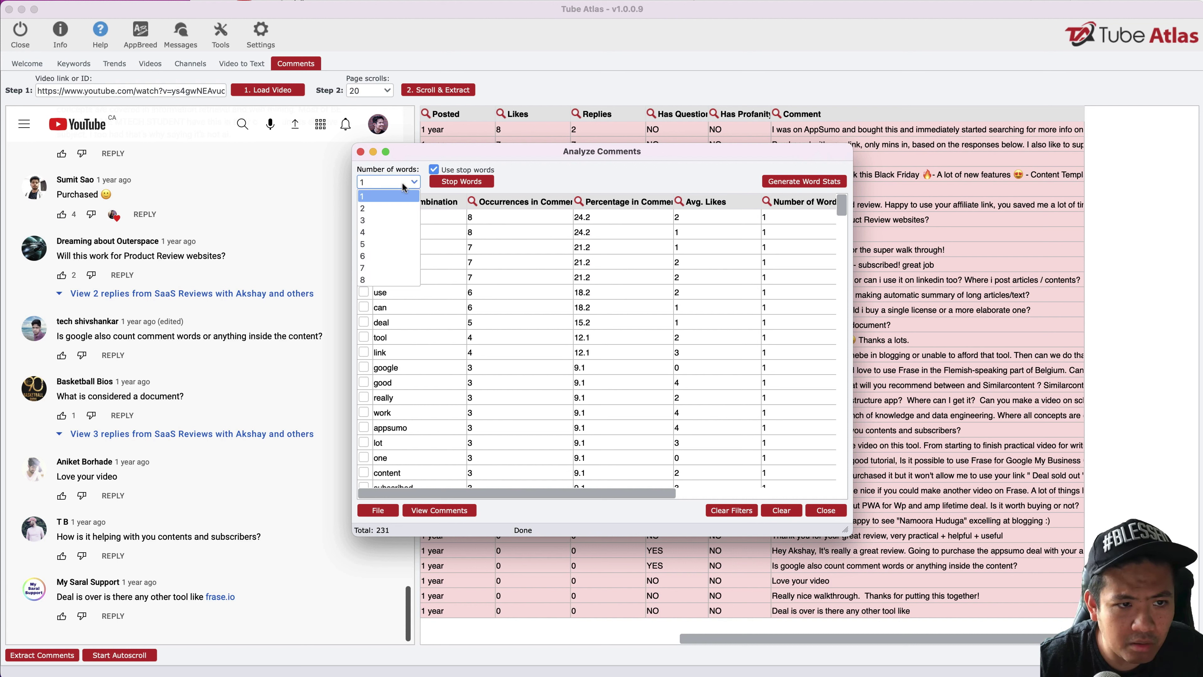
pyautogui.click(379, 220)
pyautogui.click(836, 181)
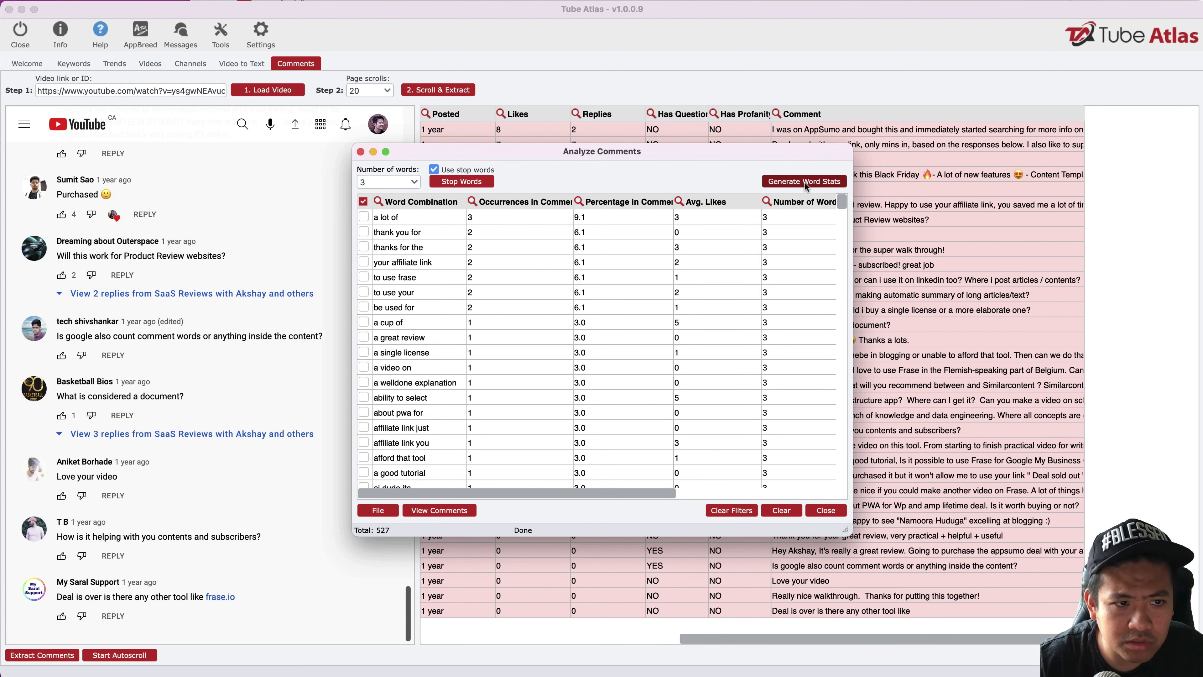
# Step: Generate five-word phrase stats, sorted by Avg. Likes descending, with a widened Word Combination column
pyautogui.click(399, 180)
pyautogui.click(384, 245)
pyautogui.click(767, 181)
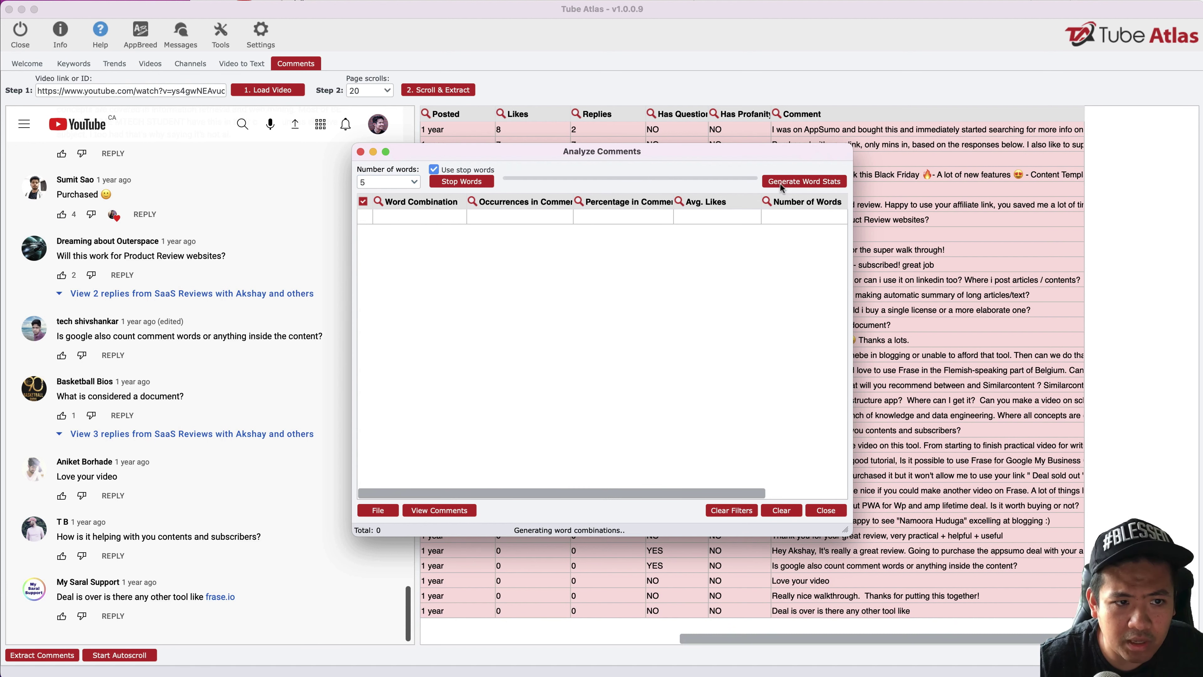
pyautogui.moveTo(467, 202); pyautogui.dragTo(507, 203)
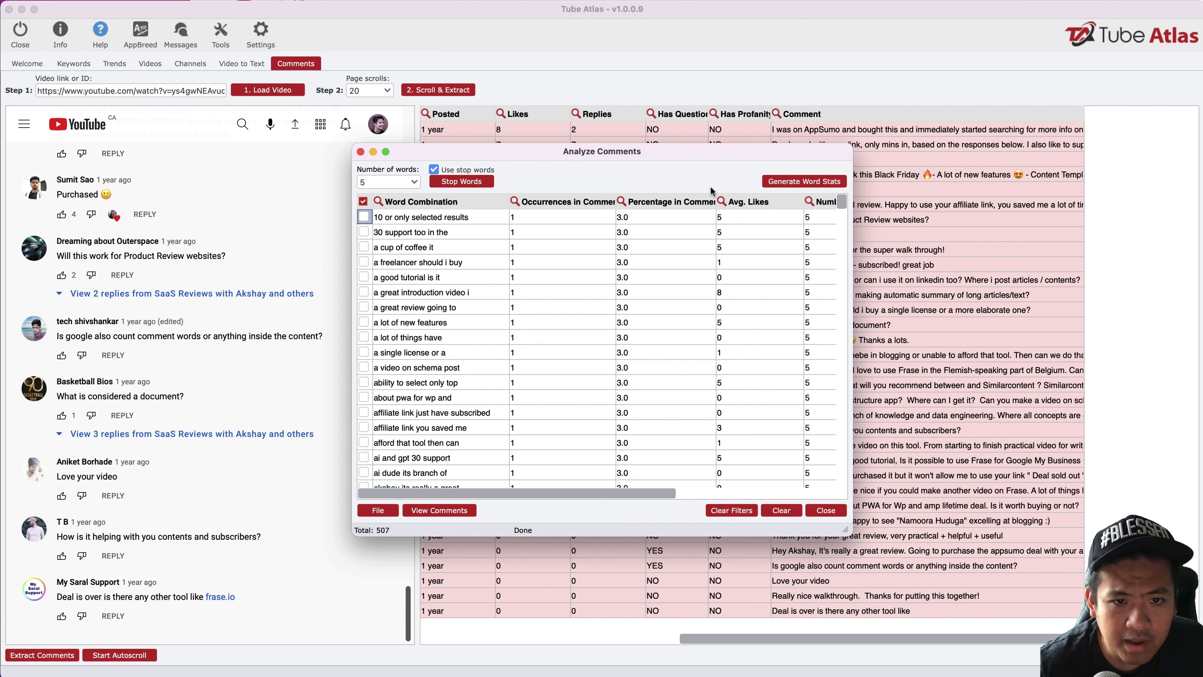
pyautogui.click(737, 202)
pyautogui.click(737, 203)
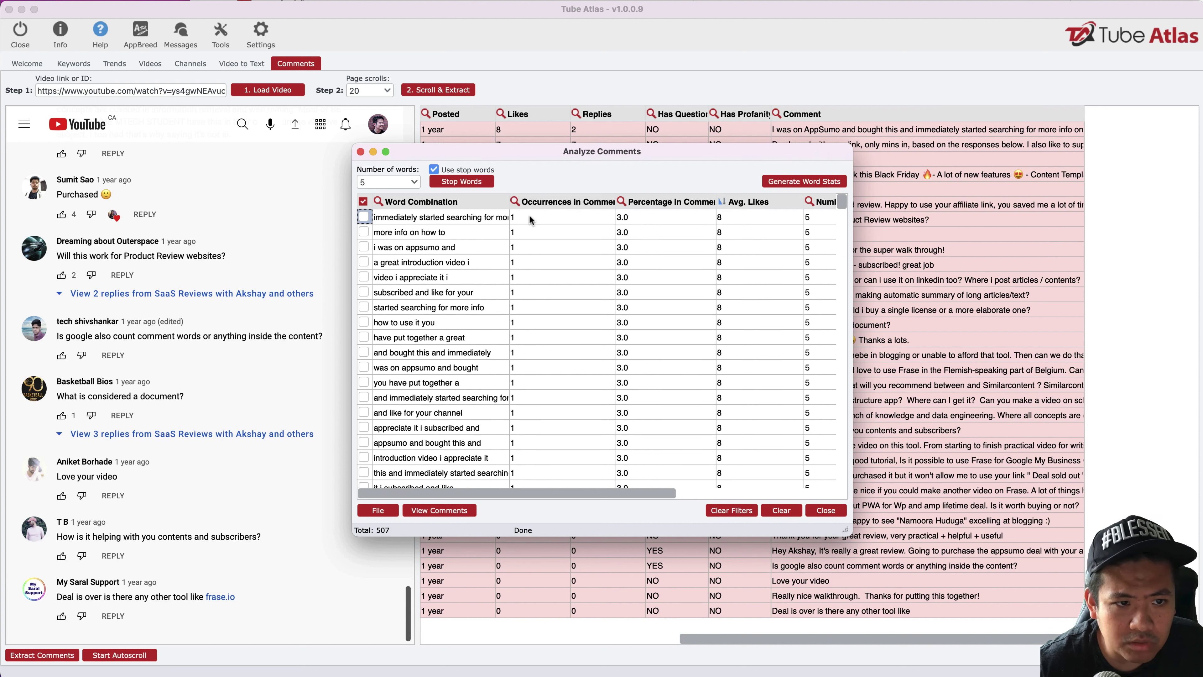
pyautogui.moveTo(507, 203)
pyautogui.mouseDown()
pyautogui.moveTo(538, 203)
pyautogui.moveTo(525, 204)
pyautogui.mouseUp()
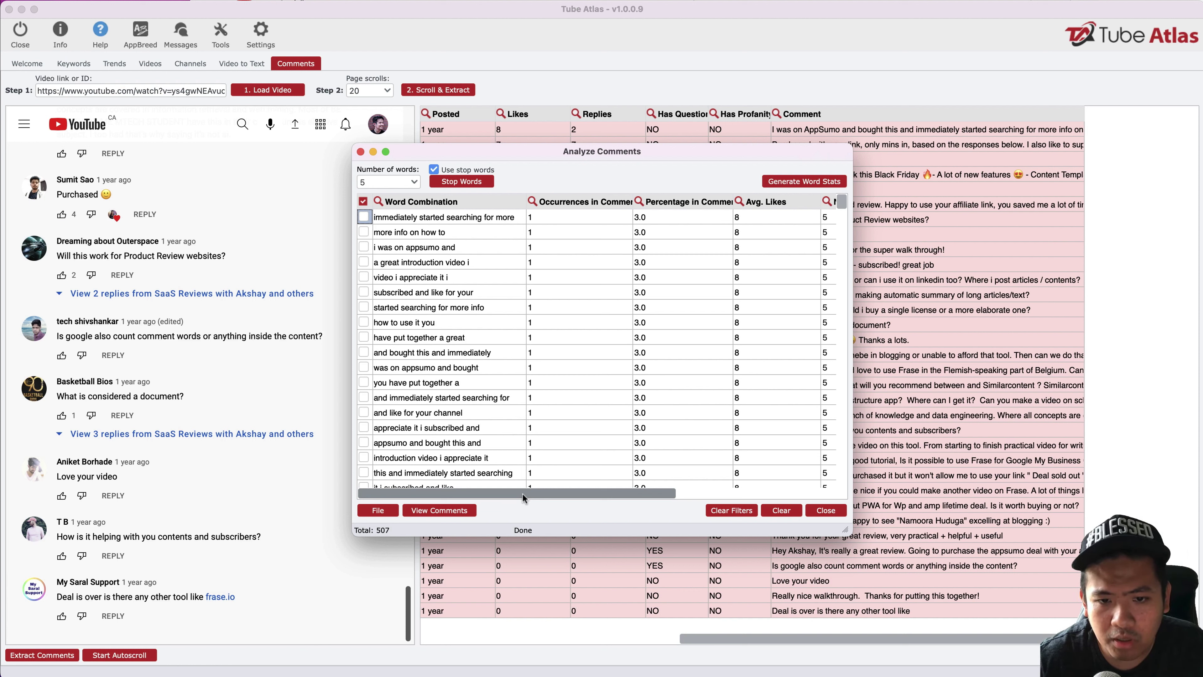
# Step: Review the five-word phrases and close the analysis
pyautogui.scroll(-5, 532, 493)
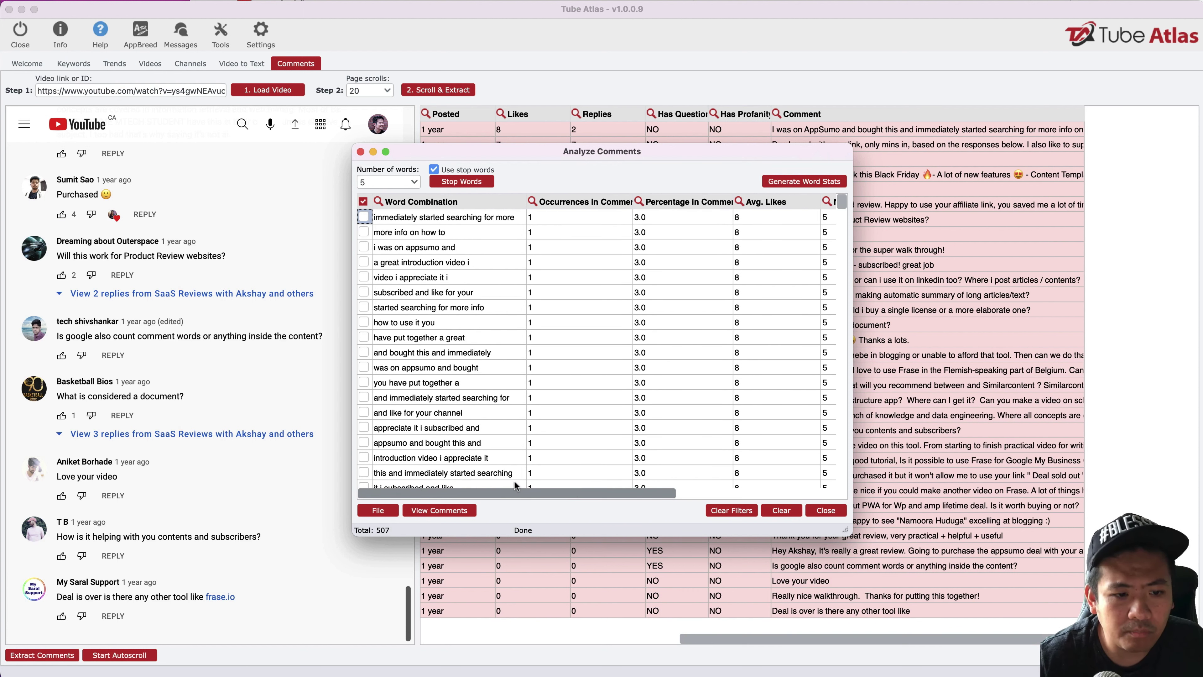
pyautogui.scroll(-3, 504, 457)
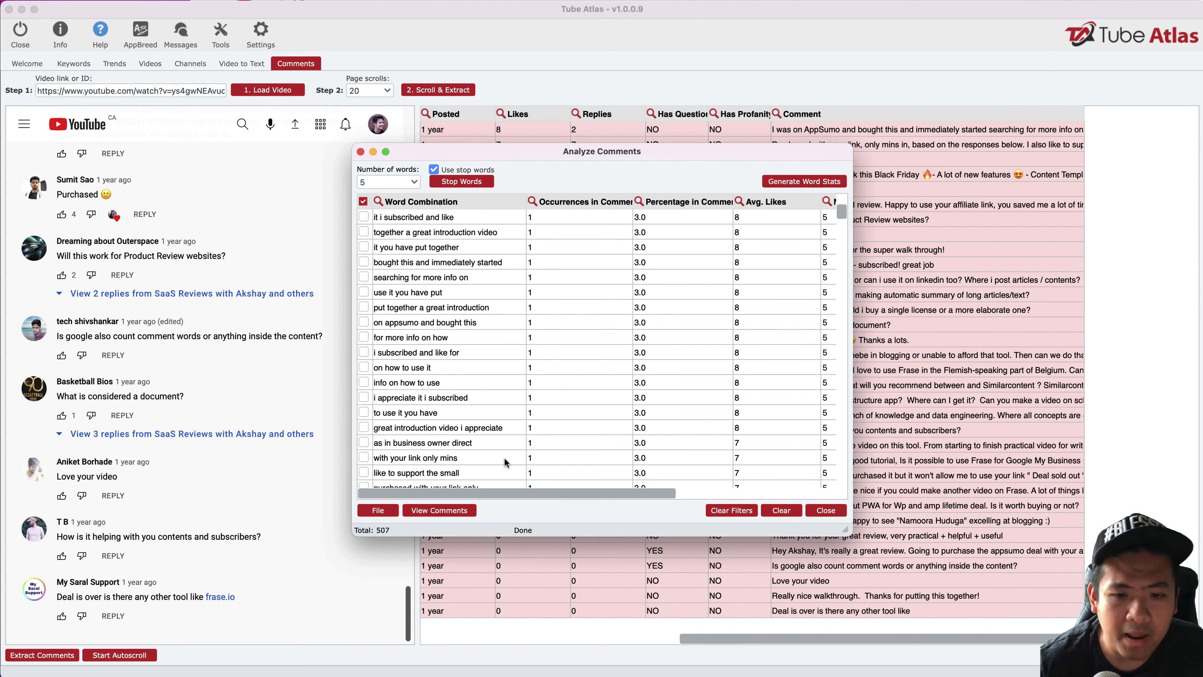
pyautogui.scroll(-10, 504, 458)
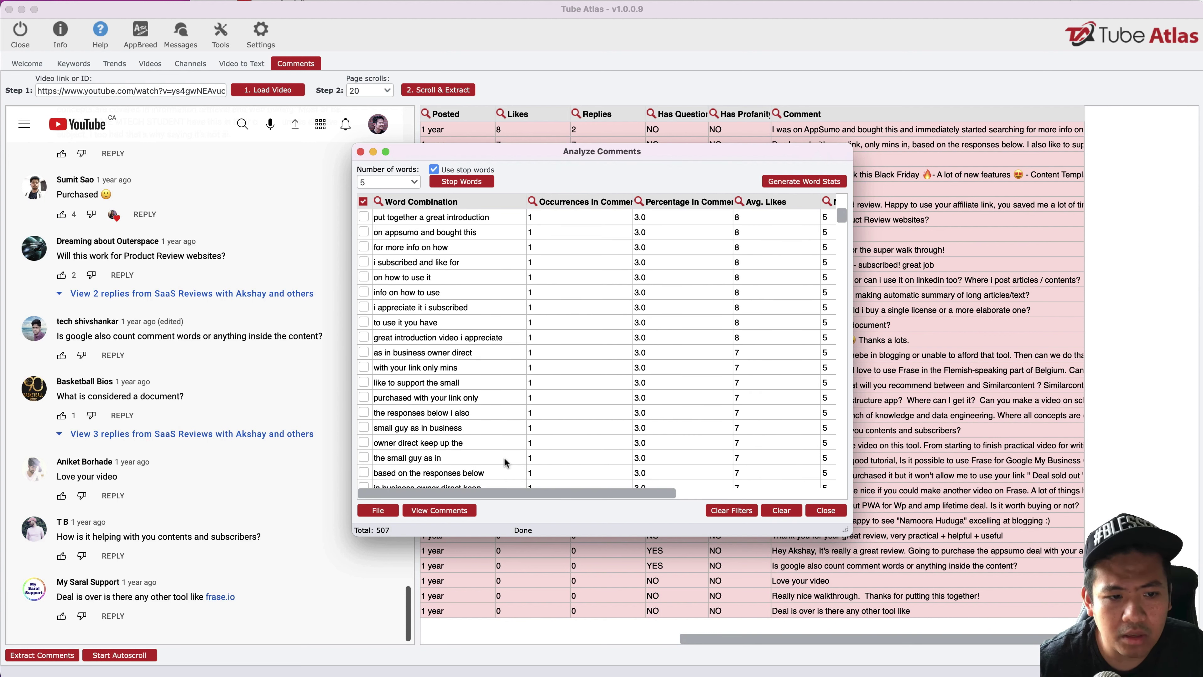
pyautogui.scroll(-8, 504, 457)
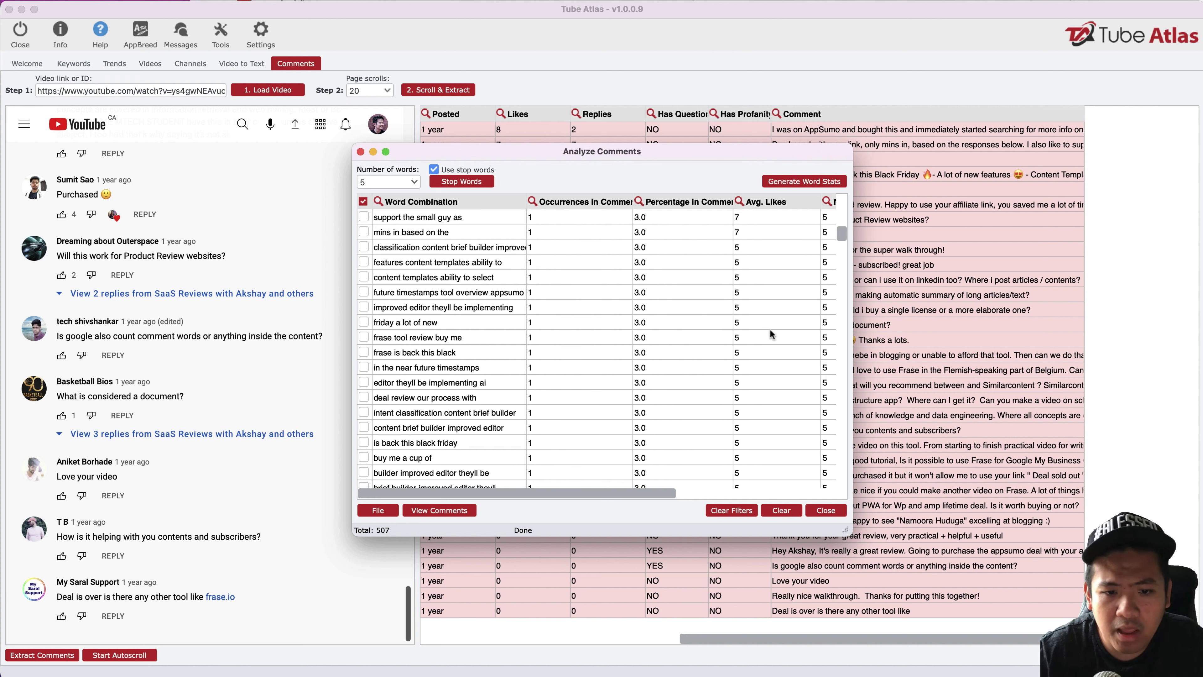
pyautogui.click(826, 509)
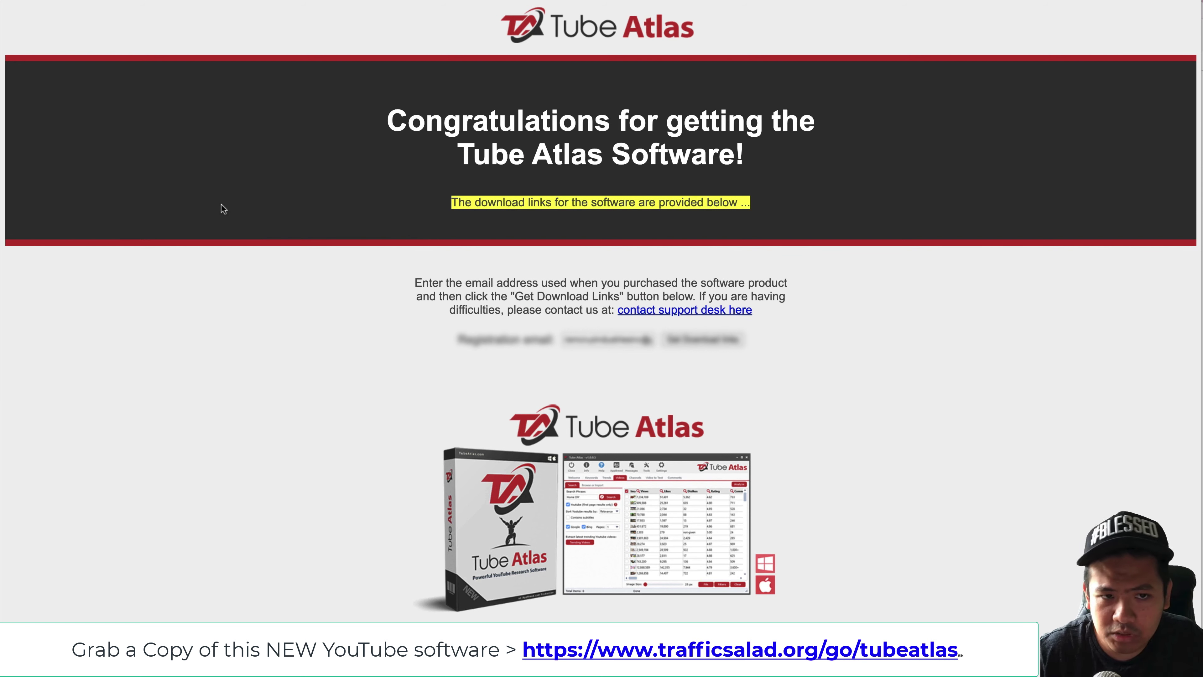
pyautogui.scroll(-7, 222, 208)
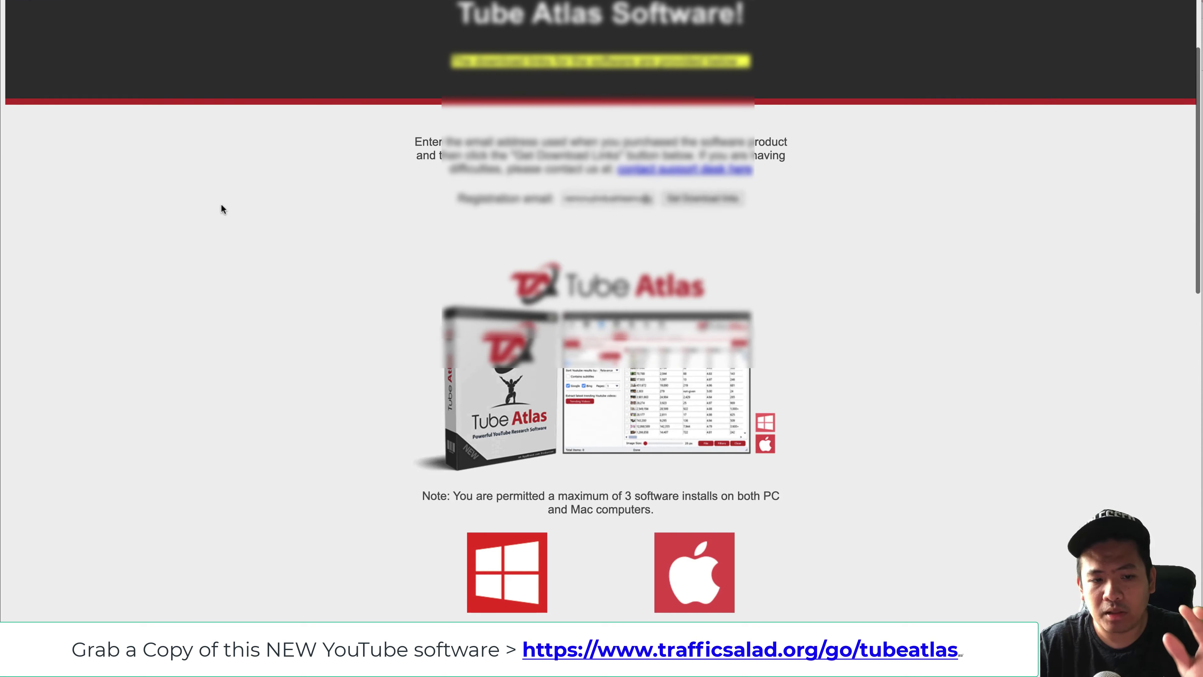
pyautogui.scroll(1, 221, 209)
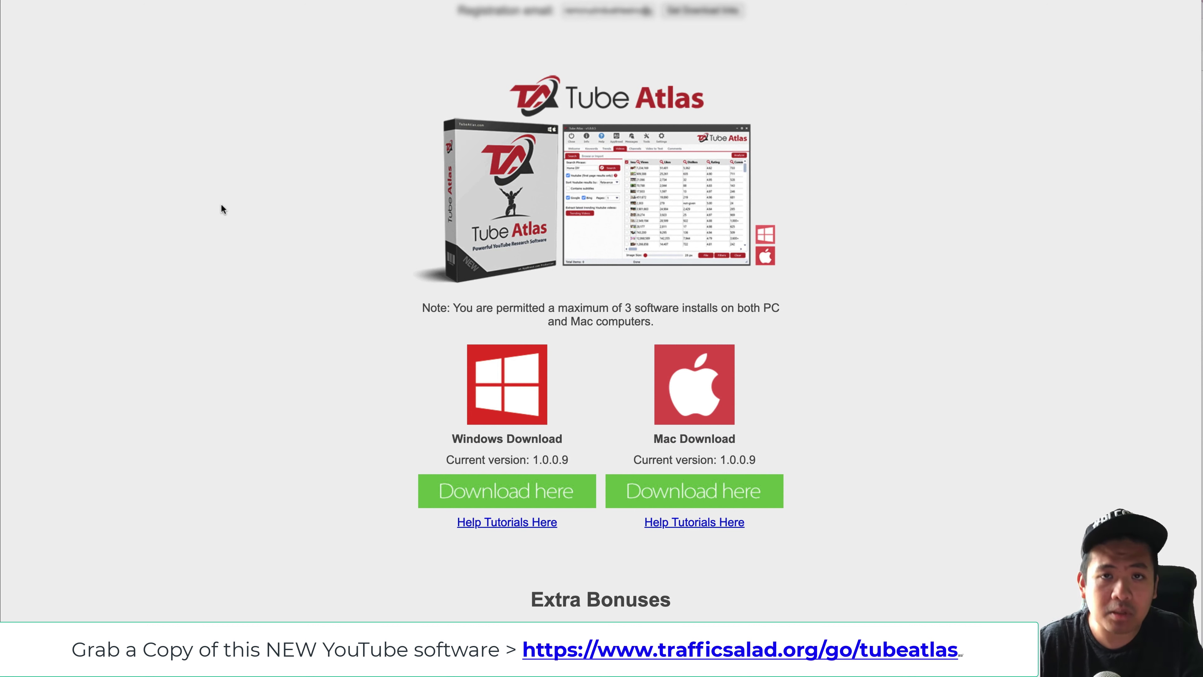
pyautogui.scroll(-6, 221, 205)
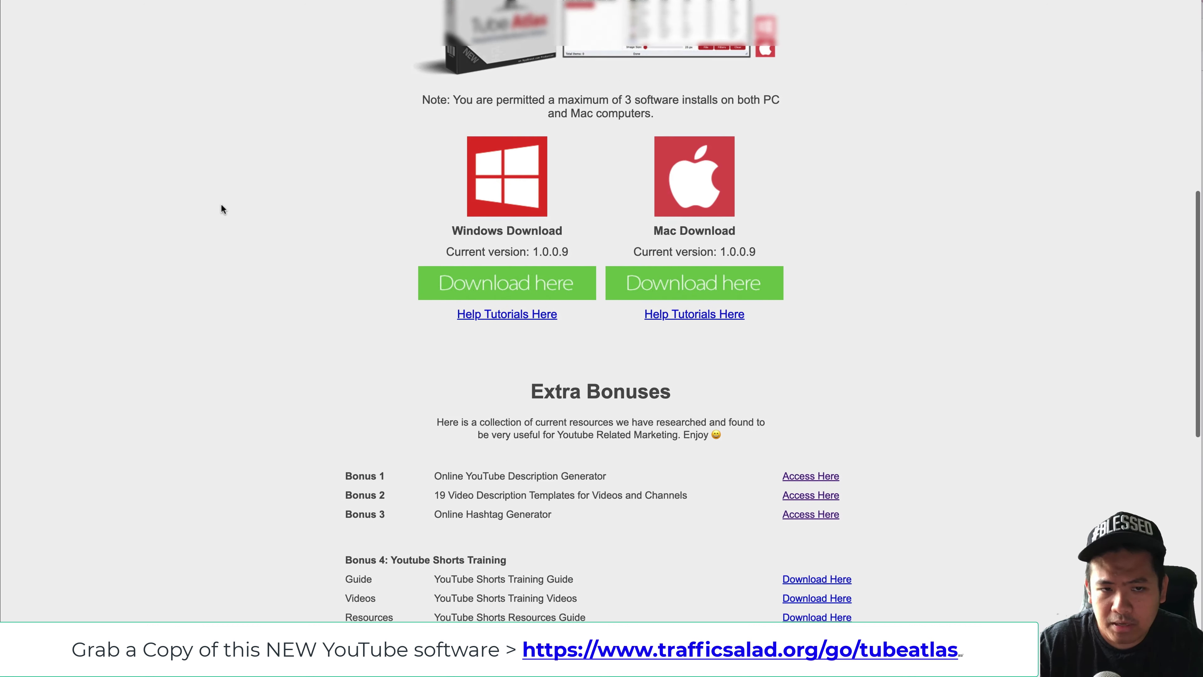
pyautogui.scroll(-2, 221, 205)
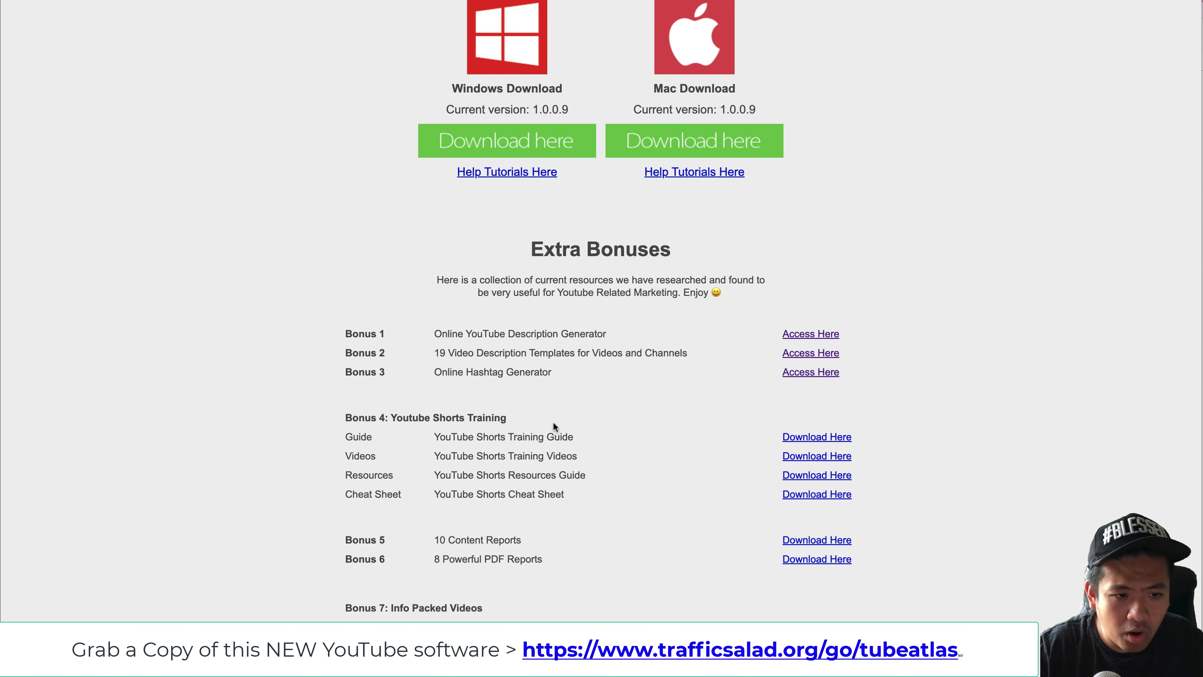
pyautogui.scroll(-3, 553, 423)
pyautogui.scroll(-3, 553, 425)
pyautogui.scroll(-1, 554, 425)
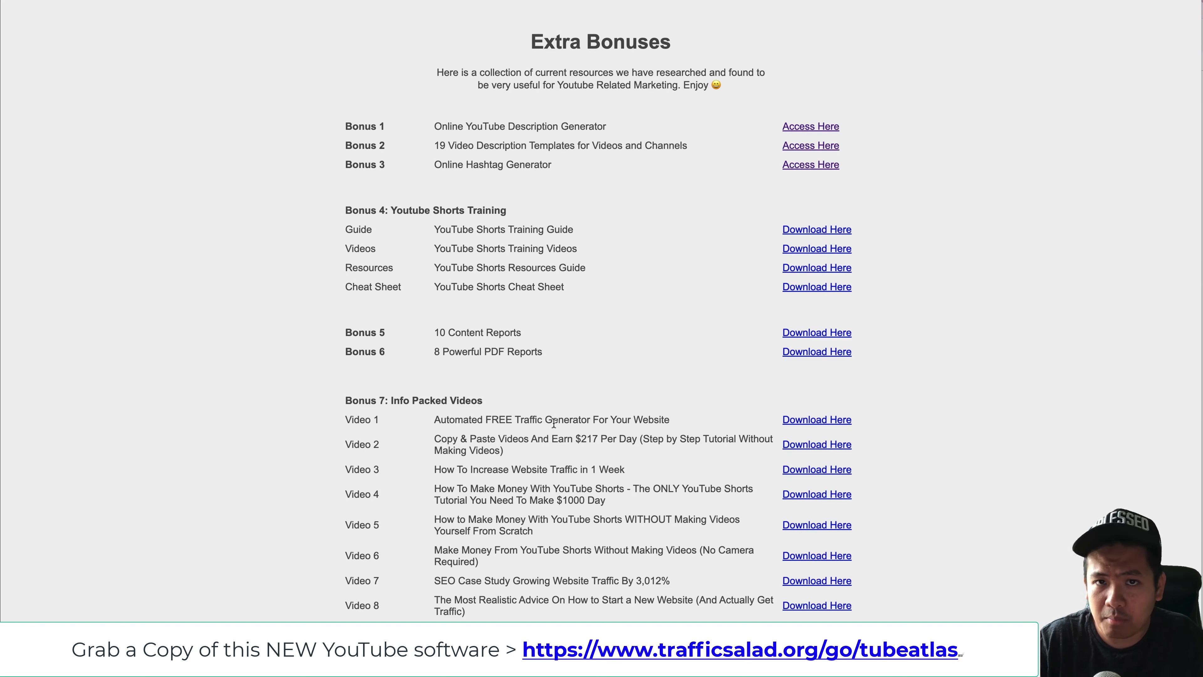
pyautogui.scroll(-7, 554, 423)
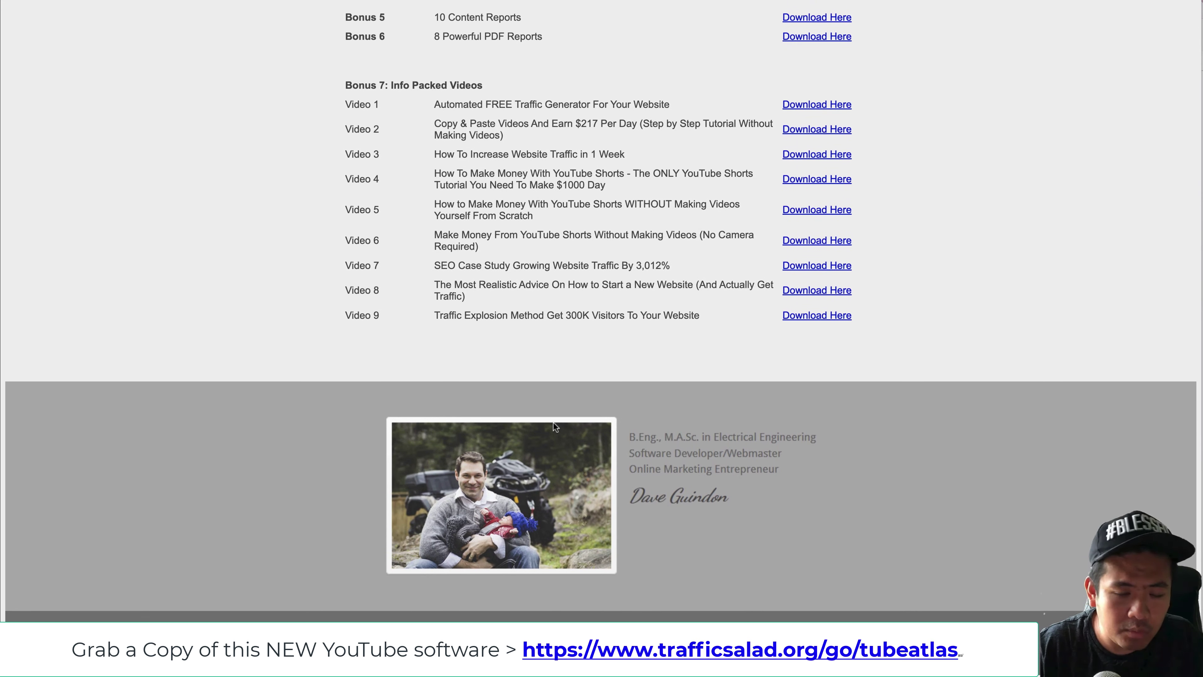
pyautogui.scroll(14, 554, 423)
pyautogui.scroll(11, 552, 422)
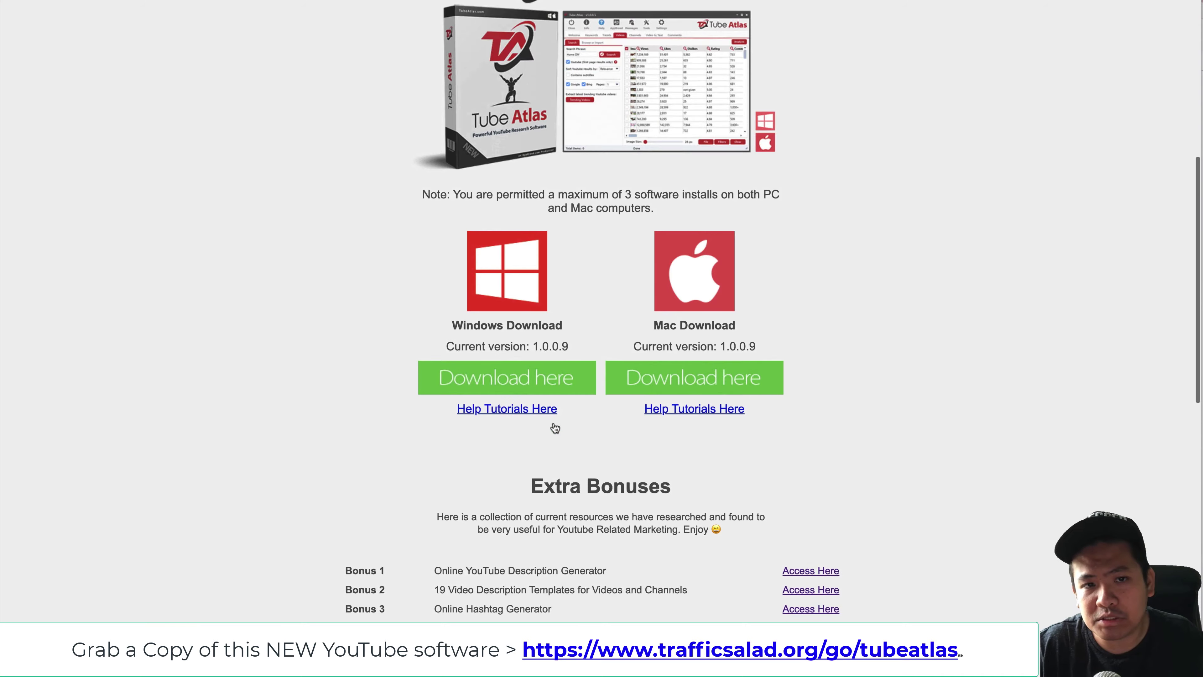